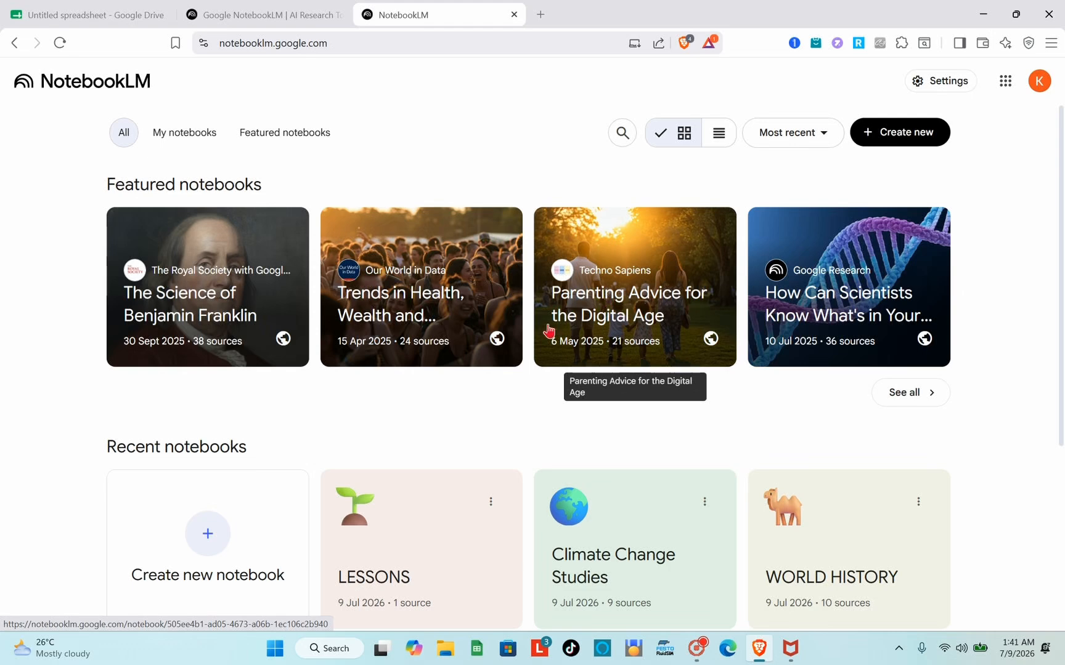
scroll(542, 405, "down", 2)
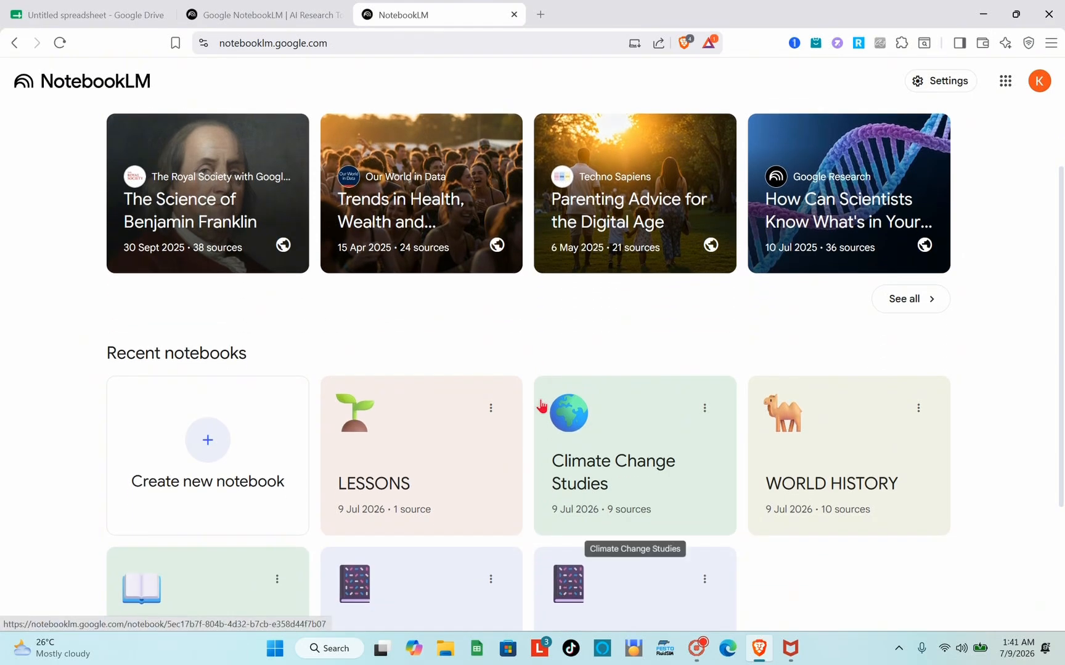
scroll(541, 406, "down", 1)
scroll(541, 405, "up", 2)
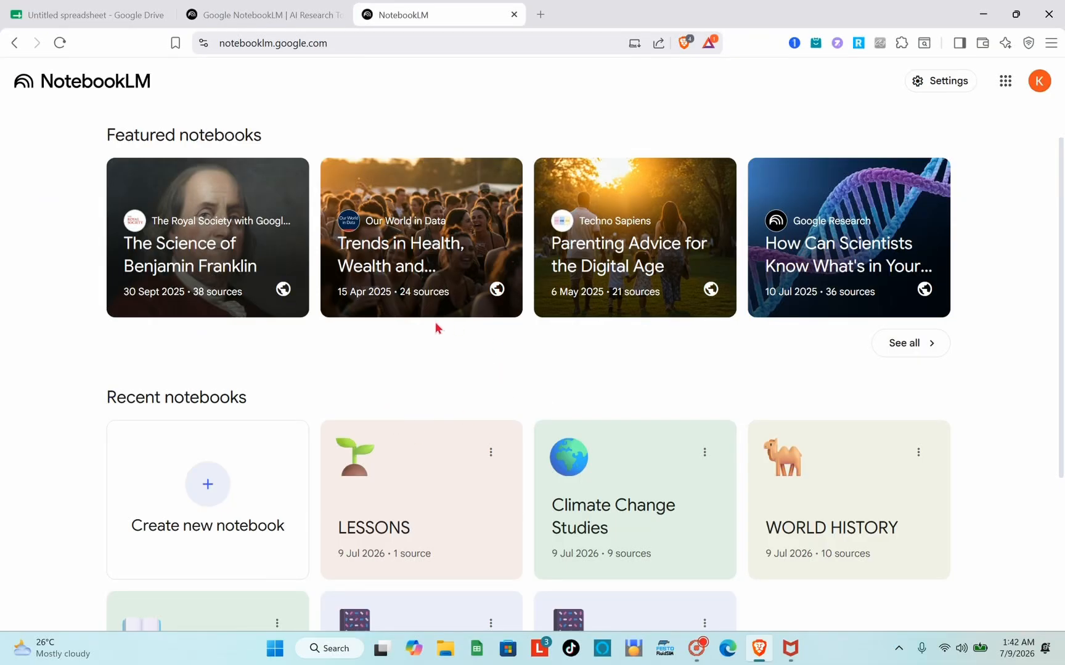
scroll(435, 328, "down", 1)
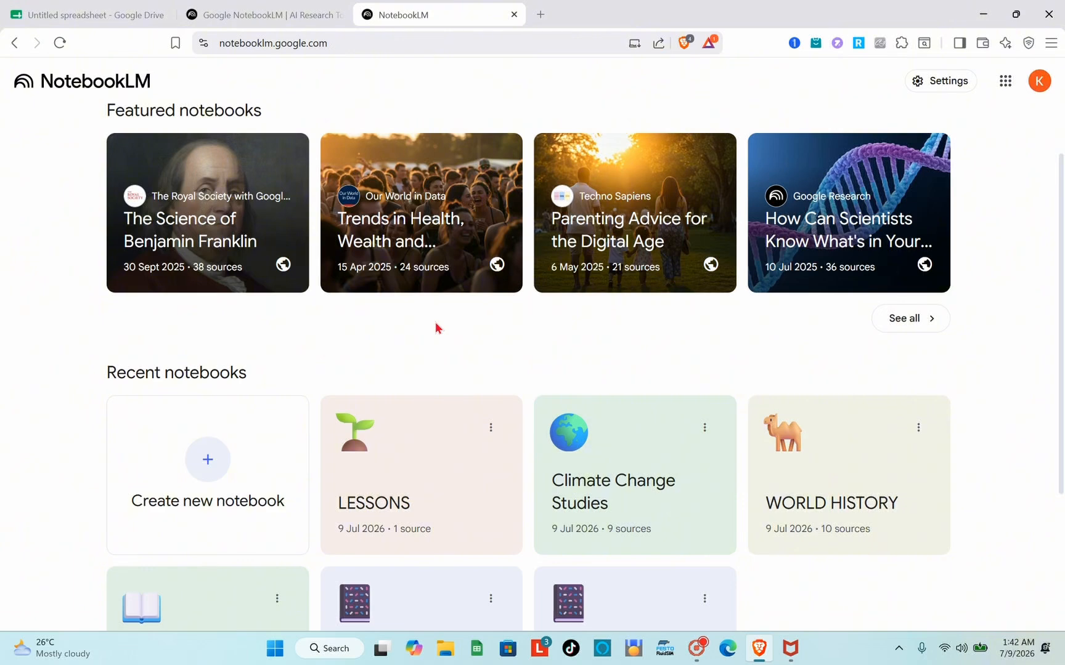
scroll(435, 328, "down", 1)
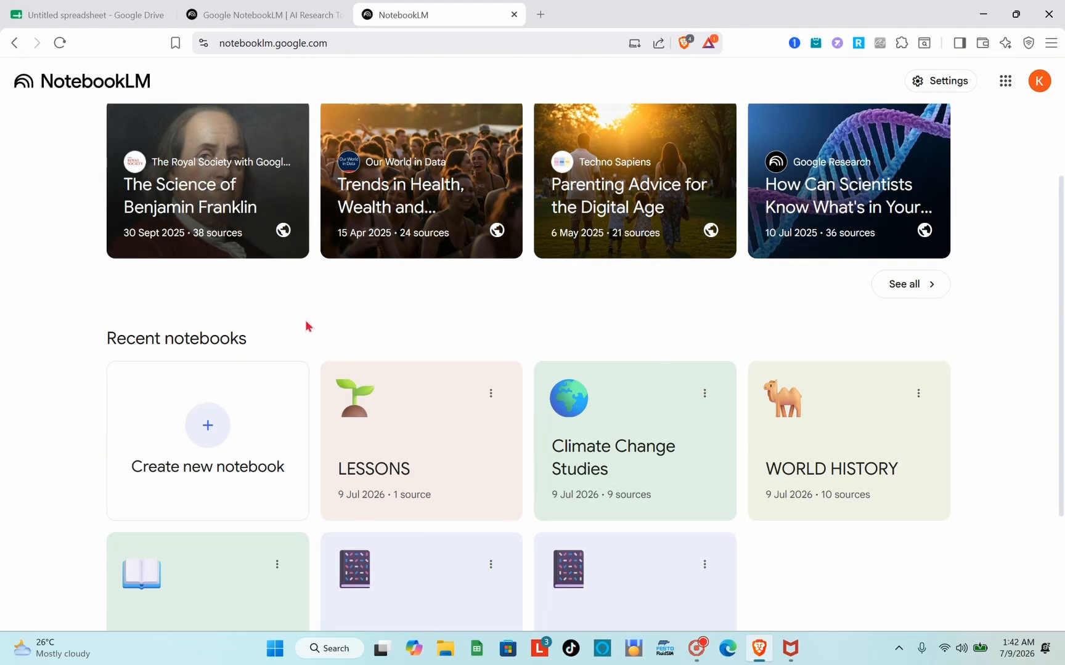
scroll(306, 327, "up", 1)
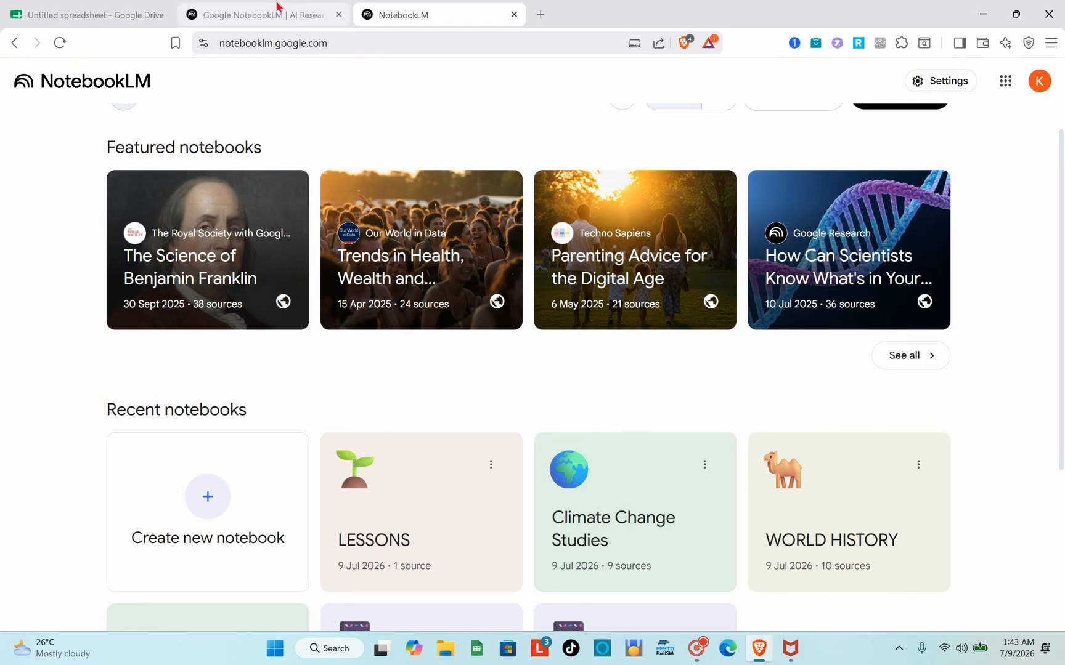
- Find the official NotebookLM site through a web search, launch the app from it, and close the duplicate tab
left_click(279, 11)
left_click(319, 43)
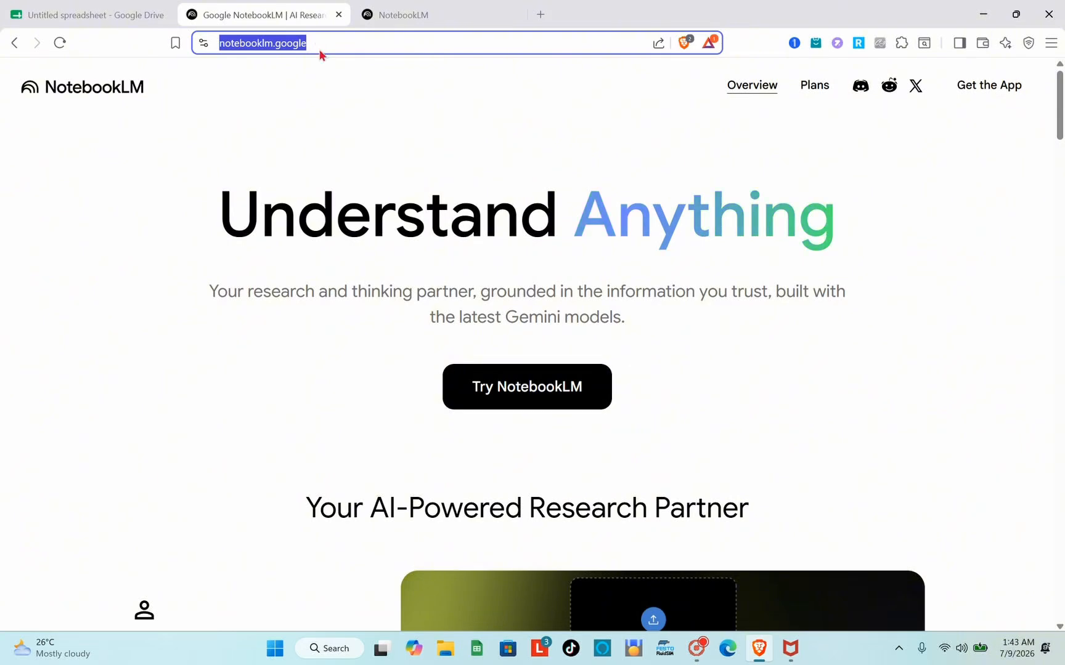
type("no")
key("Return")
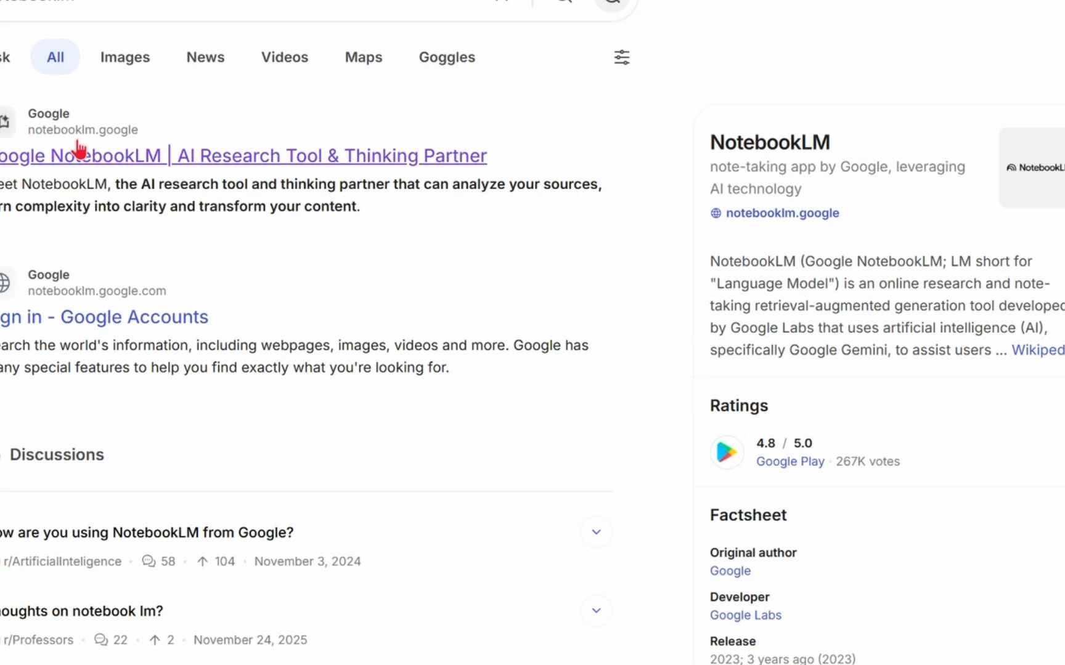
left_click(79, 150)
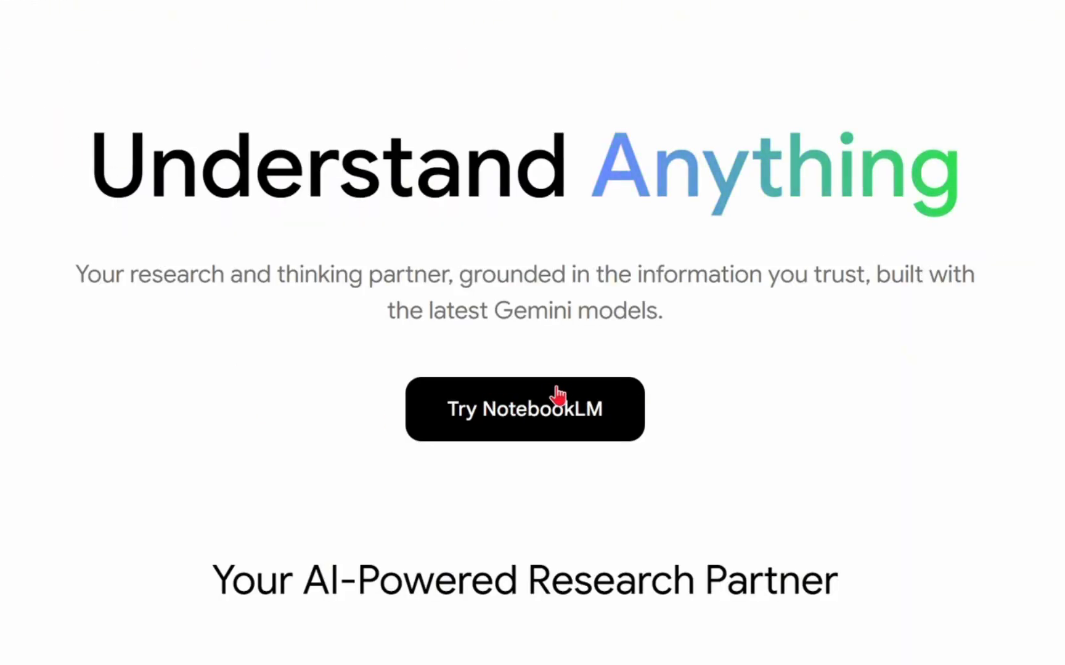
left_click(543, 426)
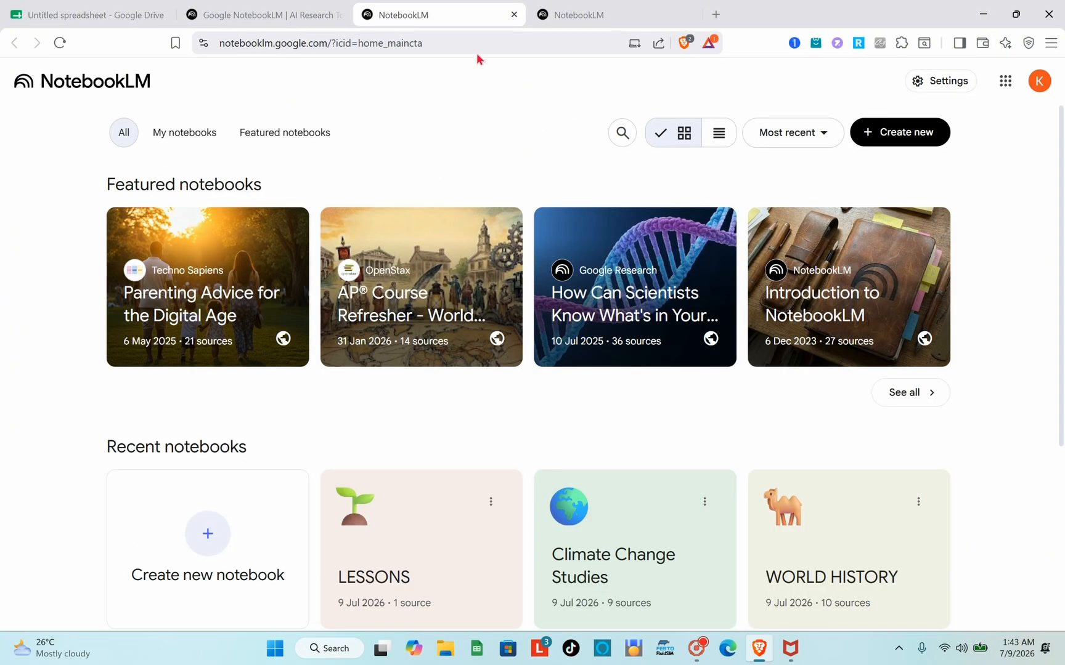
left_click(514, 14)
left_click(459, 15)
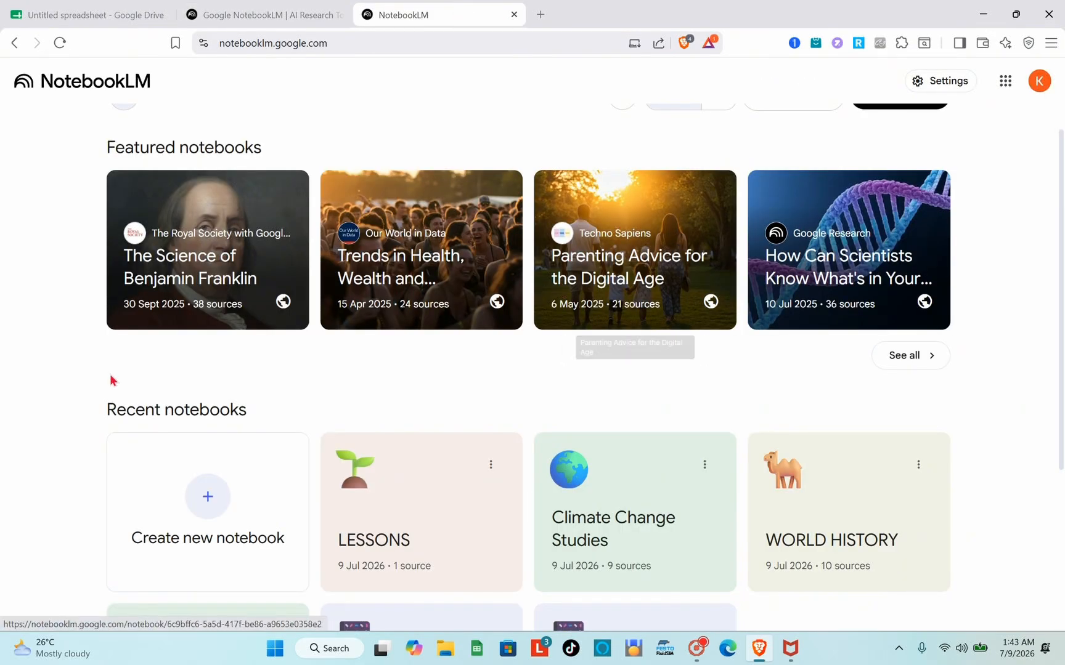
- Create a new notebook and dismiss its source dialog without adding anything
scroll(234, 504, "down", 1)
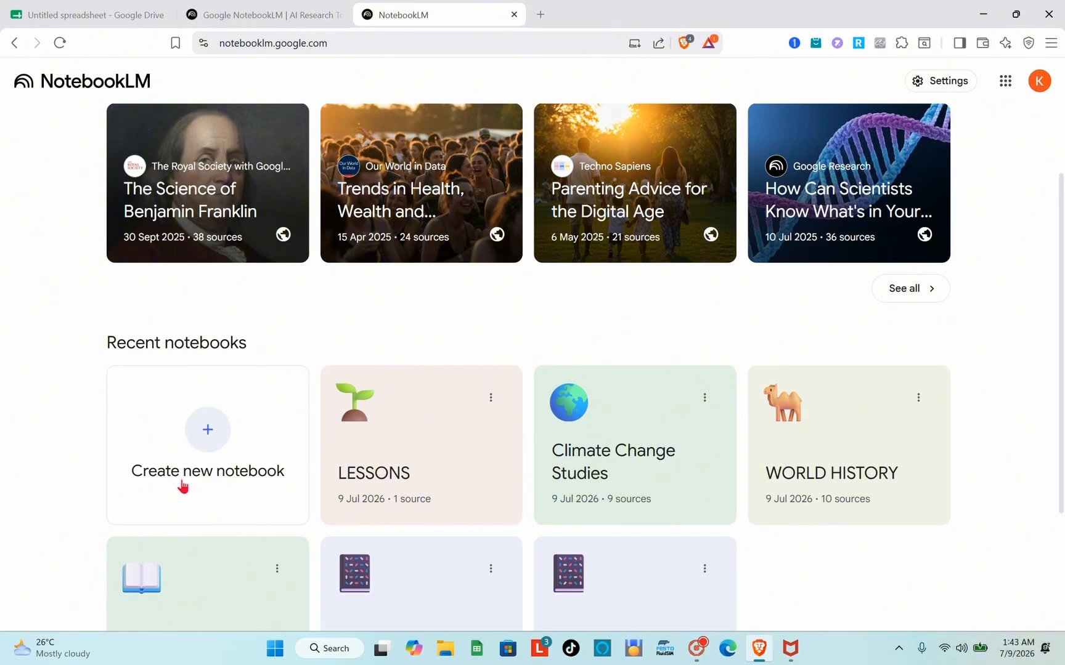
left_click(216, 459)
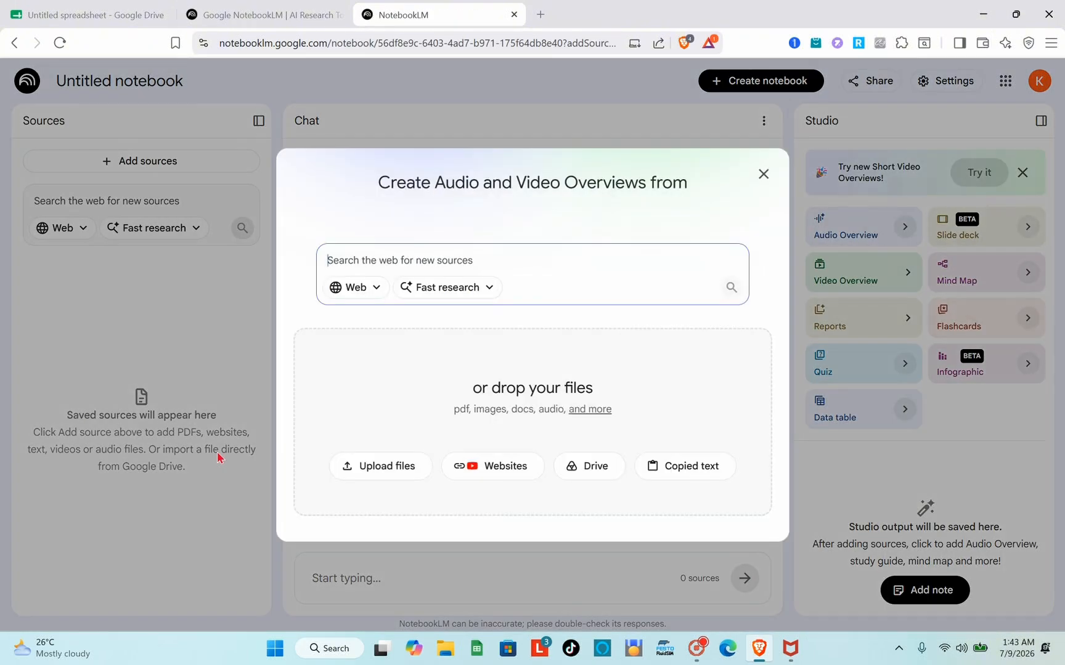
left_click(764, 175)
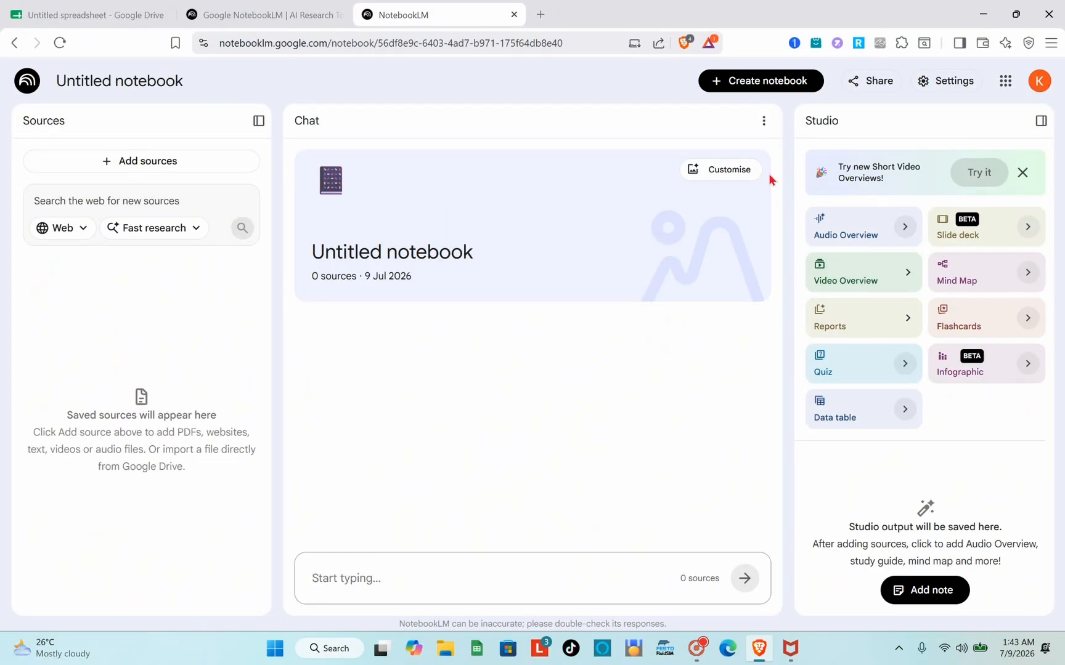
- Rename the untitled notebook to "Science Report"
double_click(118, 79)
key("ctrl+a")
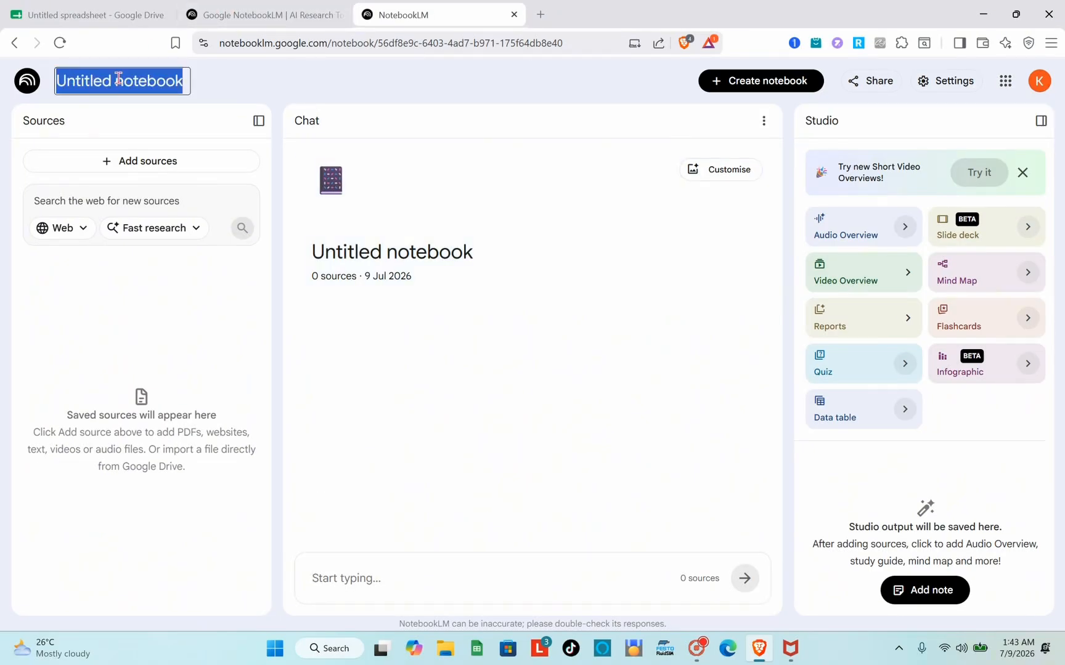
type("Science Report")
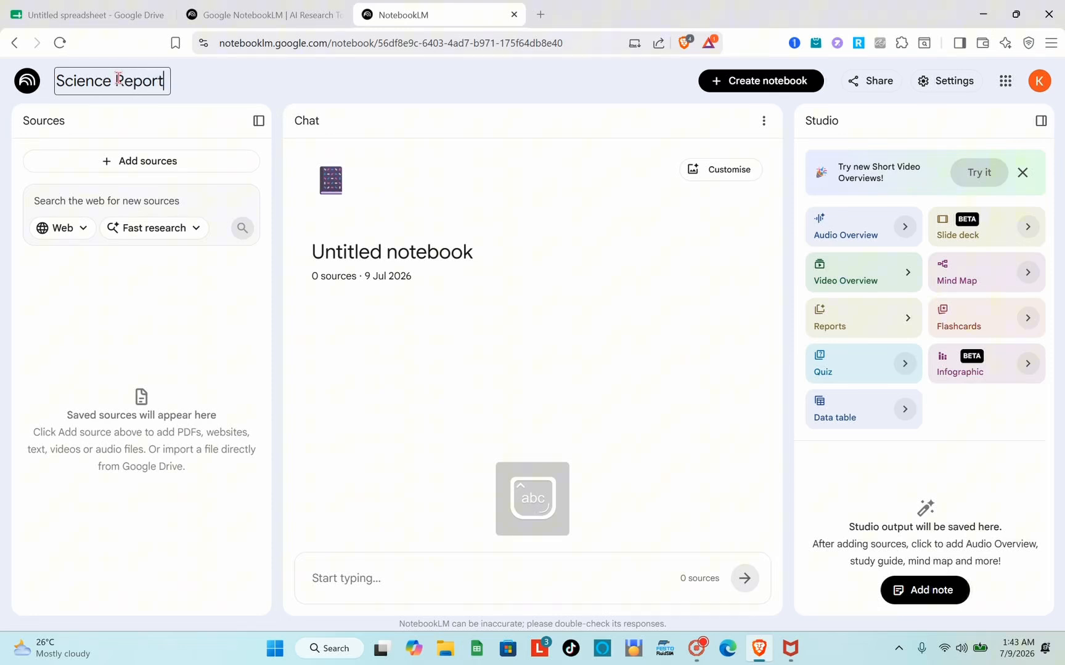
key("Return")
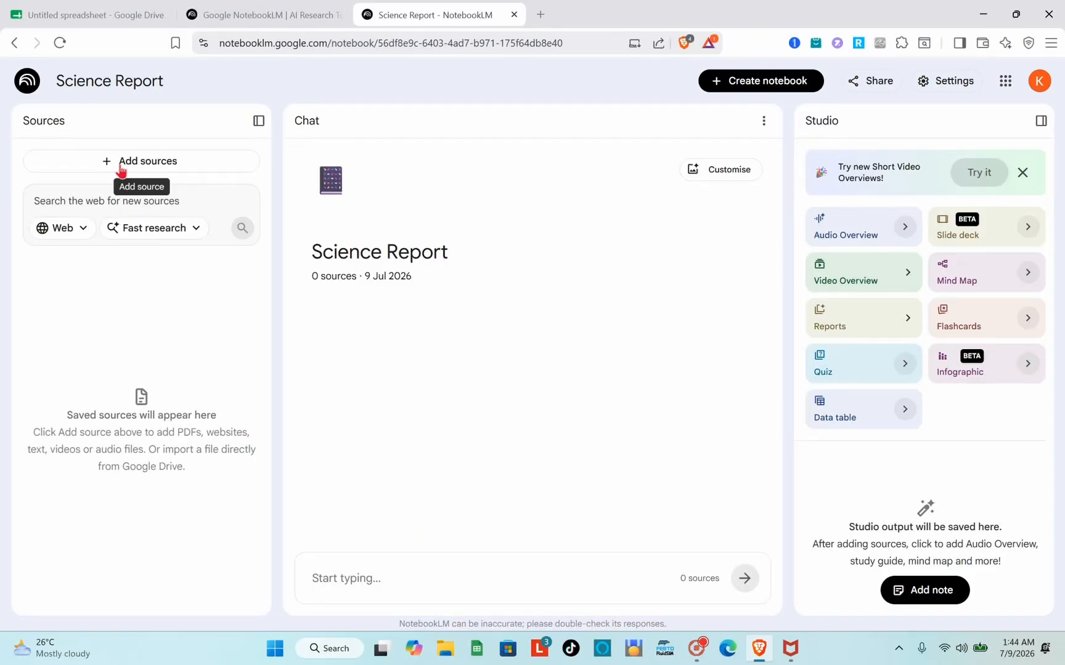
- Run a Fast research web search for "About volcanic eruption" and import all the found sources into the notebook
left_click(177, 223)
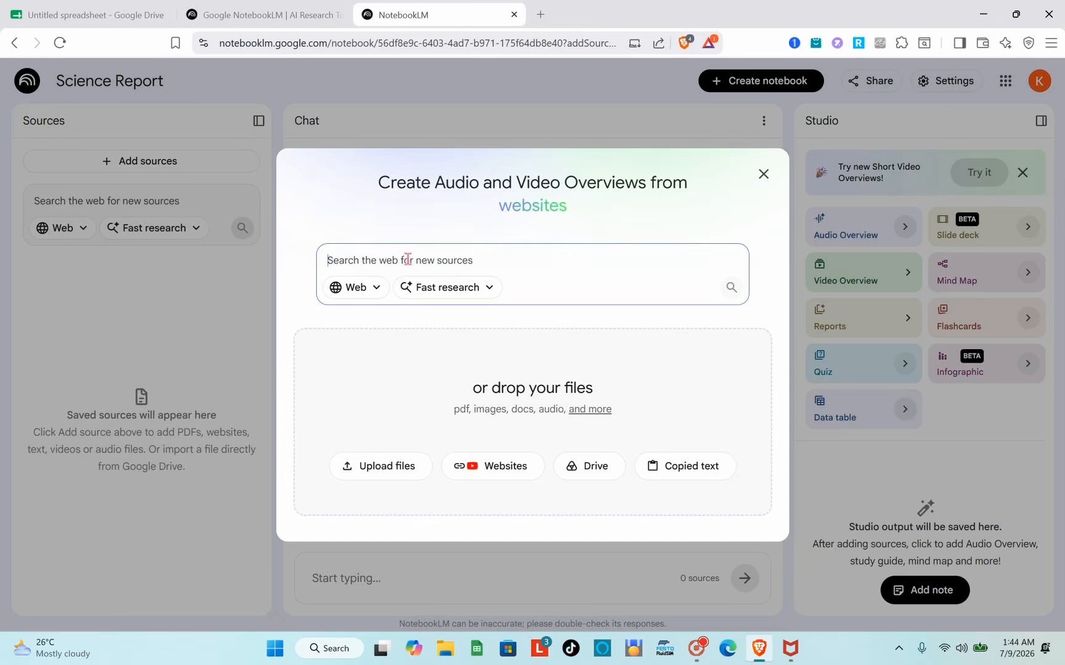
key("Caps_Lock")
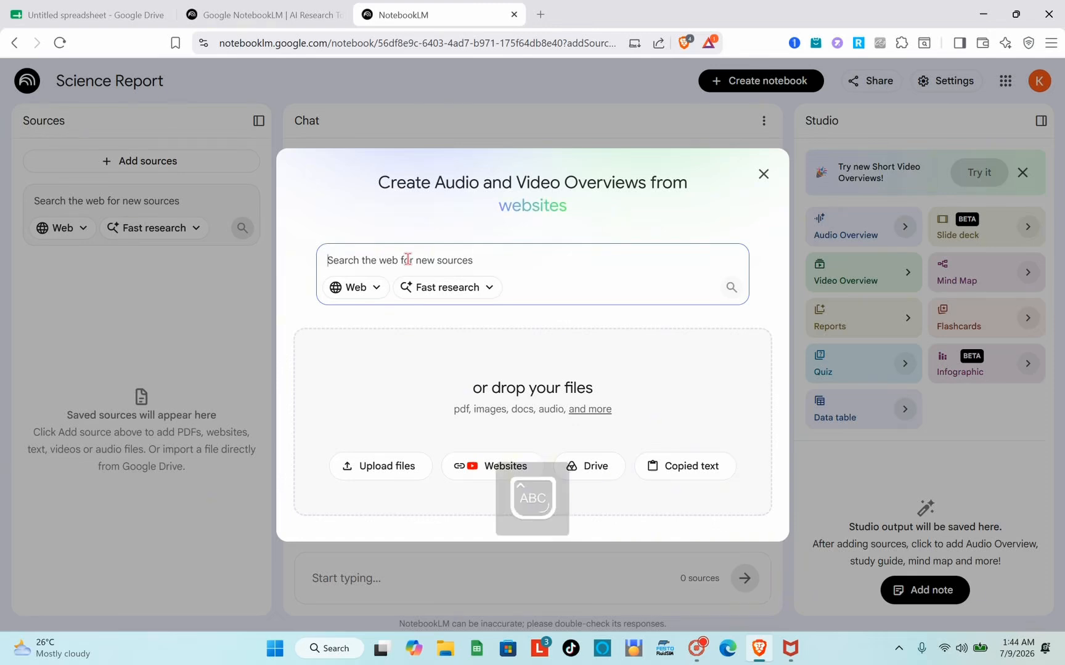
type("A")
key("Caps_Lock")
type("bou")
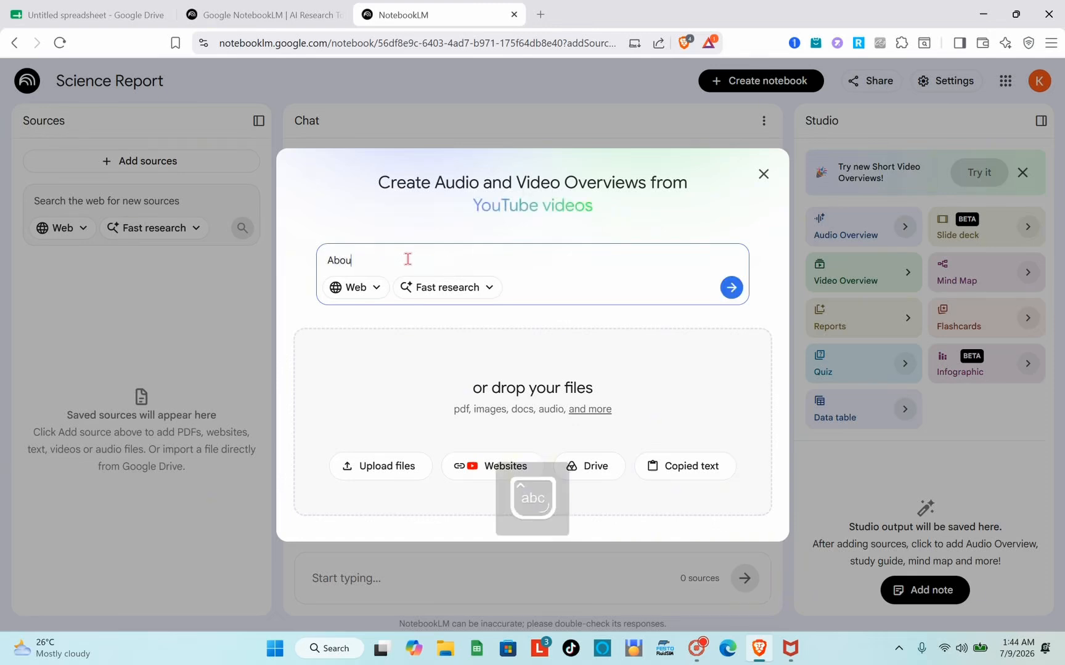
type("t vo")
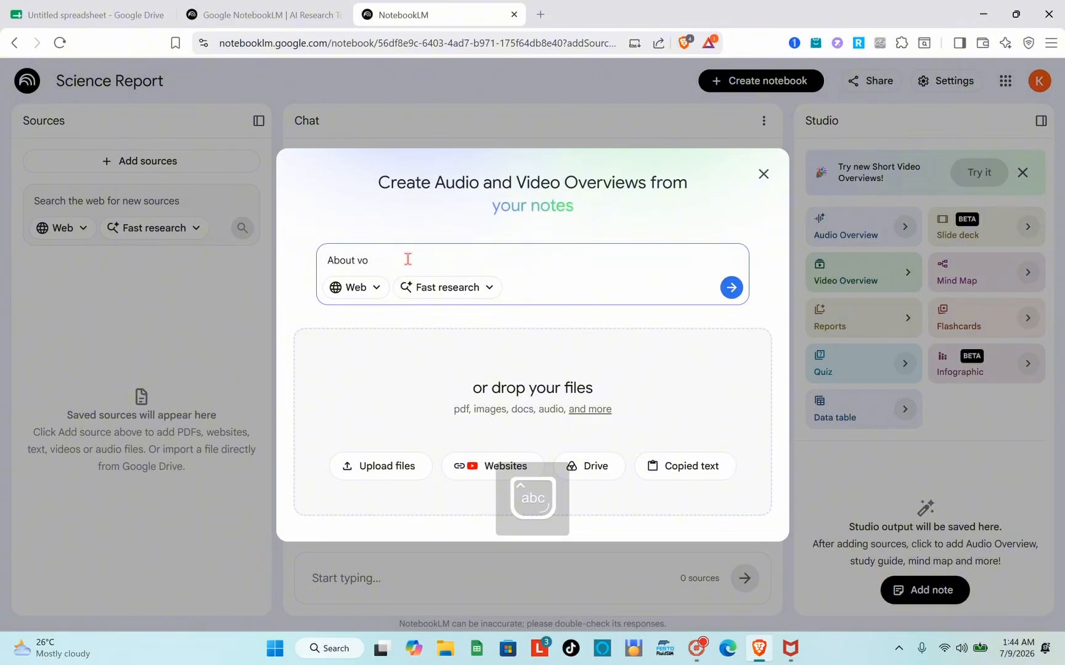
type("lcanic er")
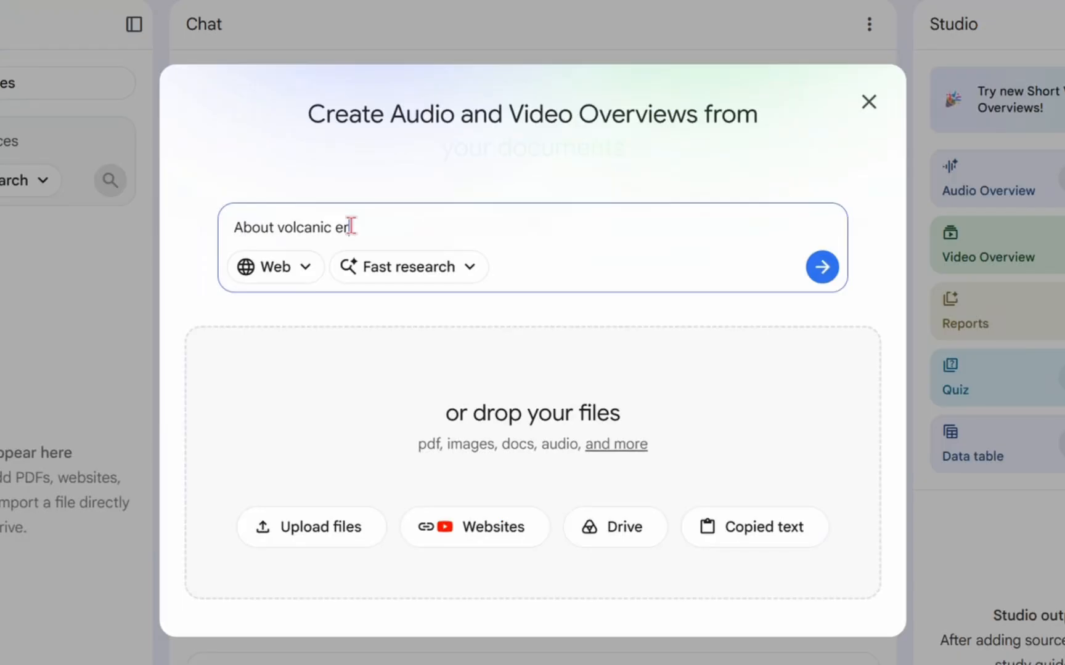
type("uption")
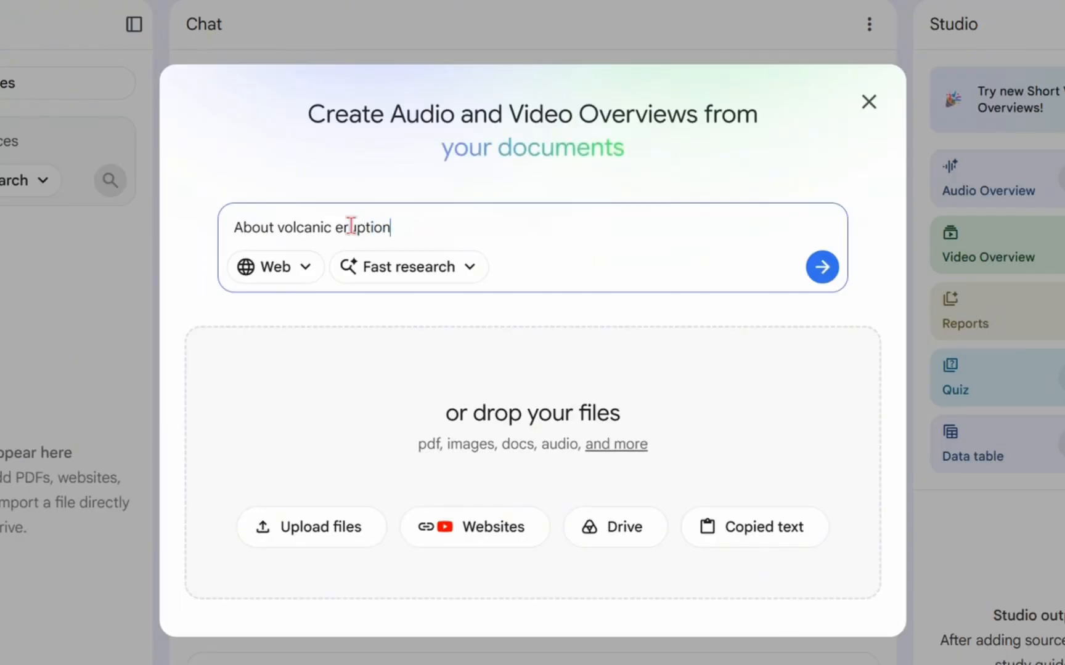
key("Return")
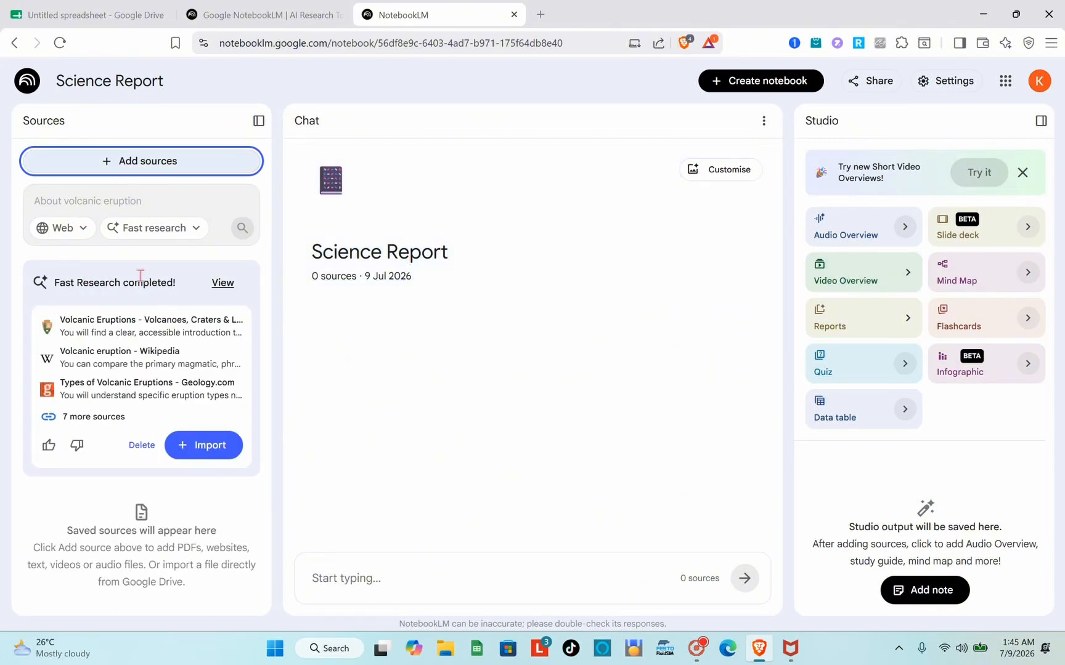
left_click(199, 446)
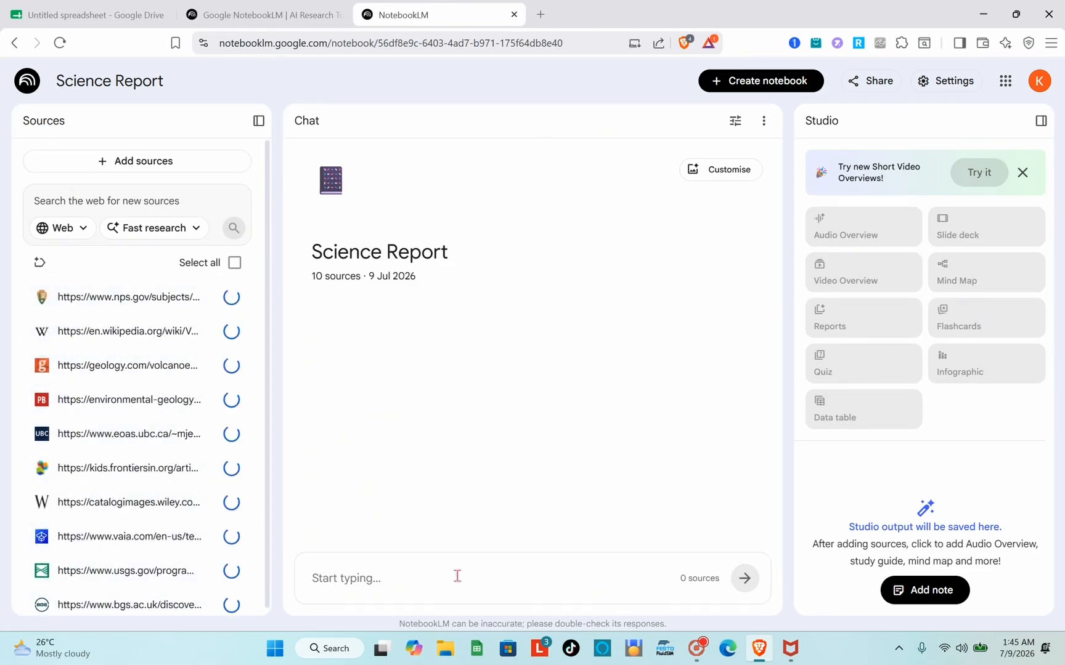
- Send the chat prompt "create a 10 slide presentation outline based on these sources"
left_click(379, 577)
type("can you ")
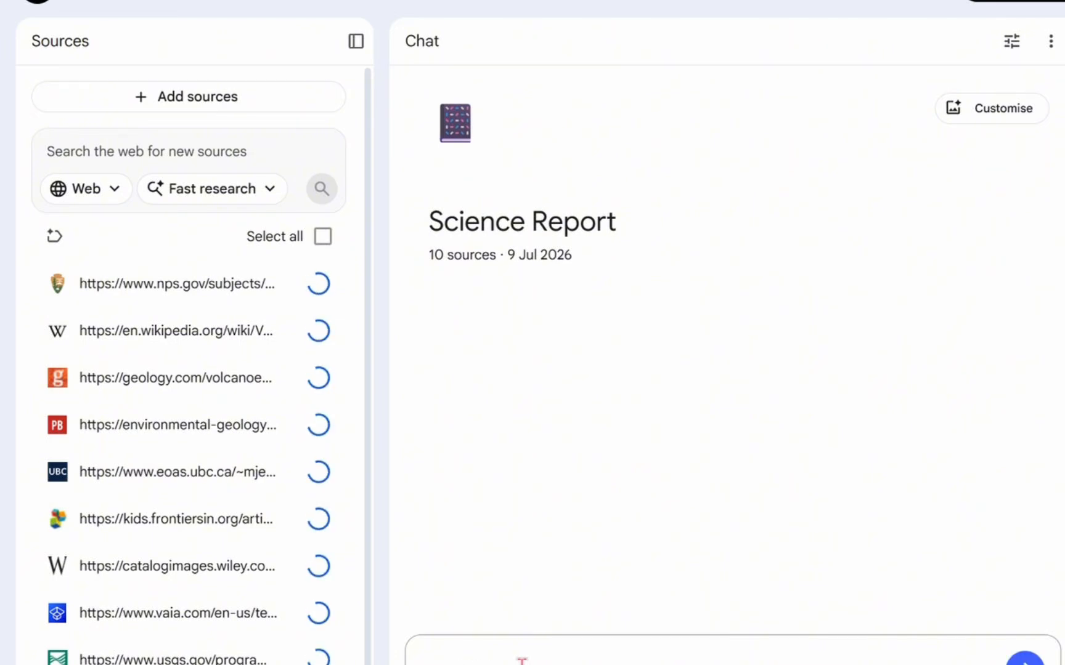
type("10")
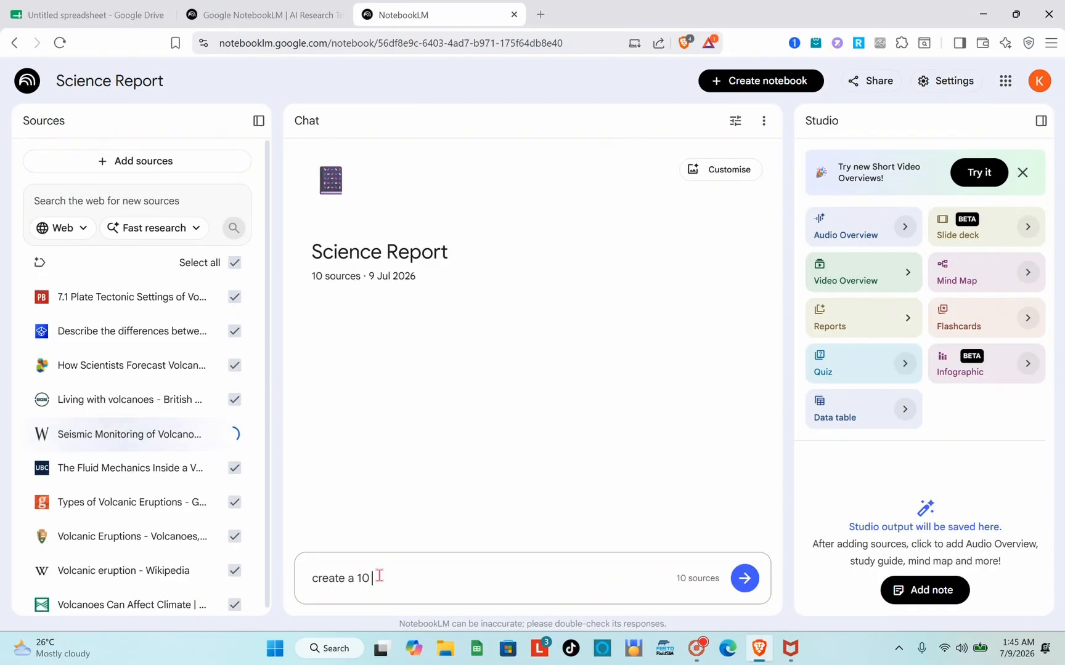
type(" slide pr")
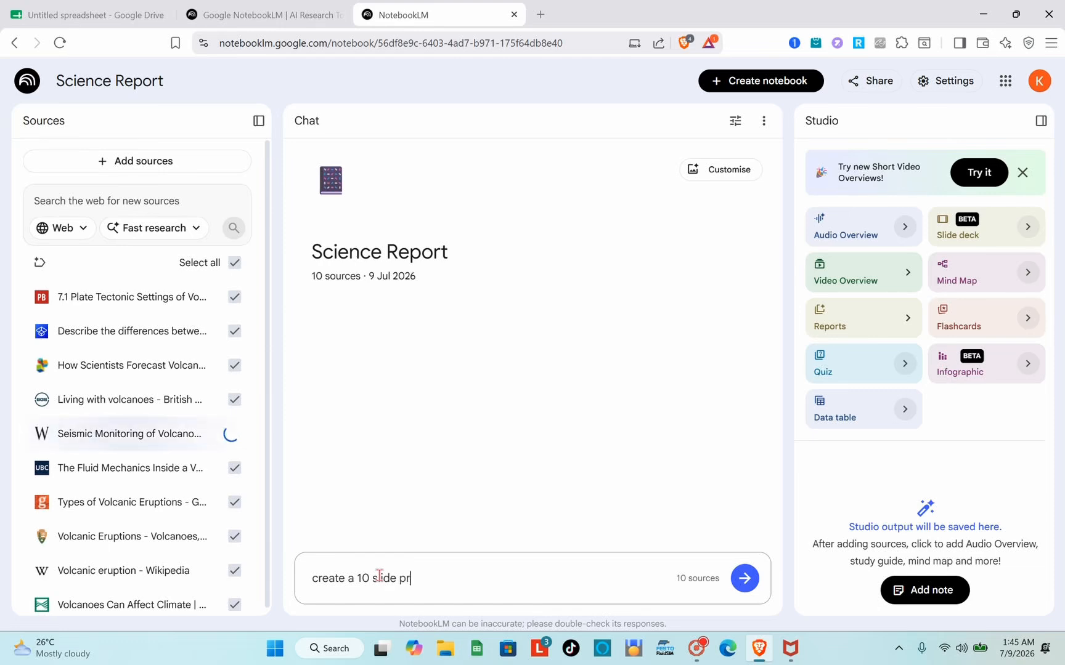
type("esentation")
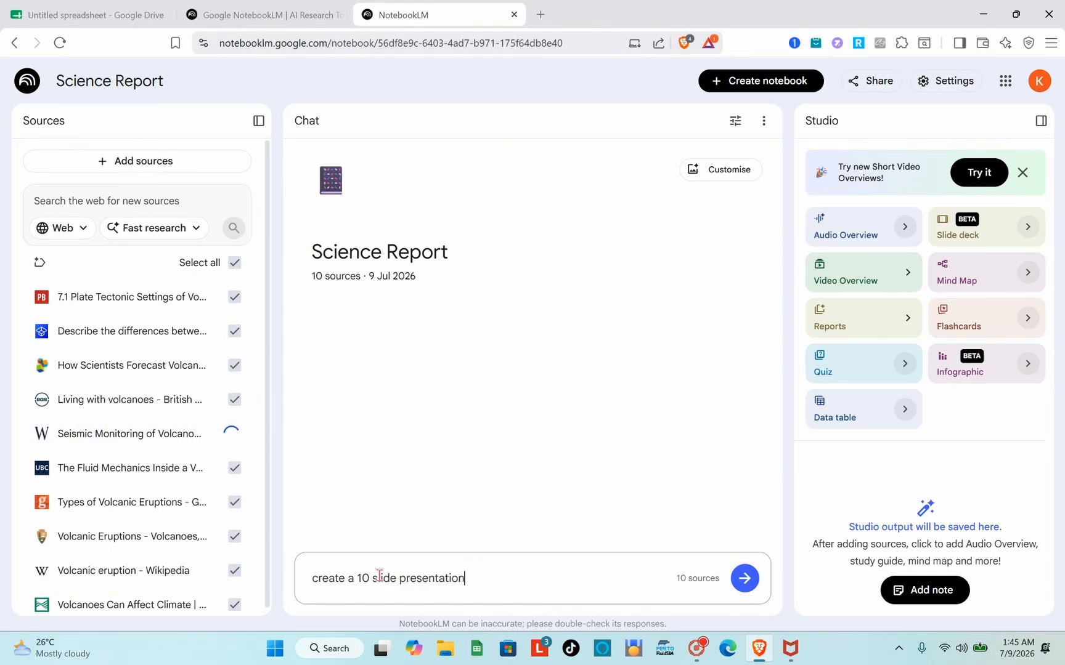
type(" outline based on")
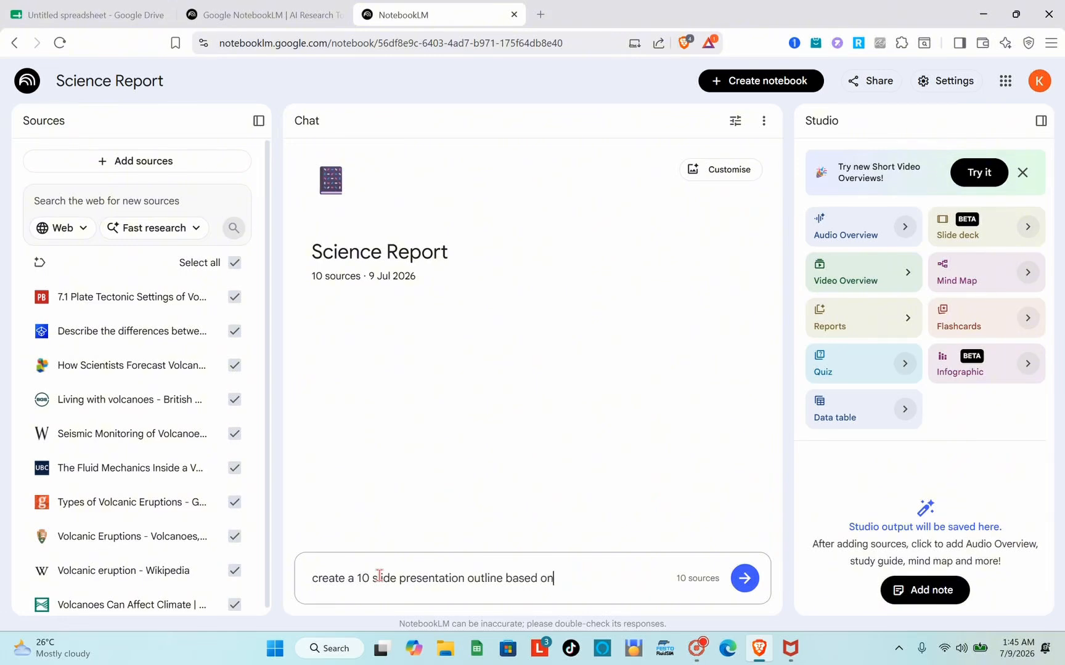
type(" these so")
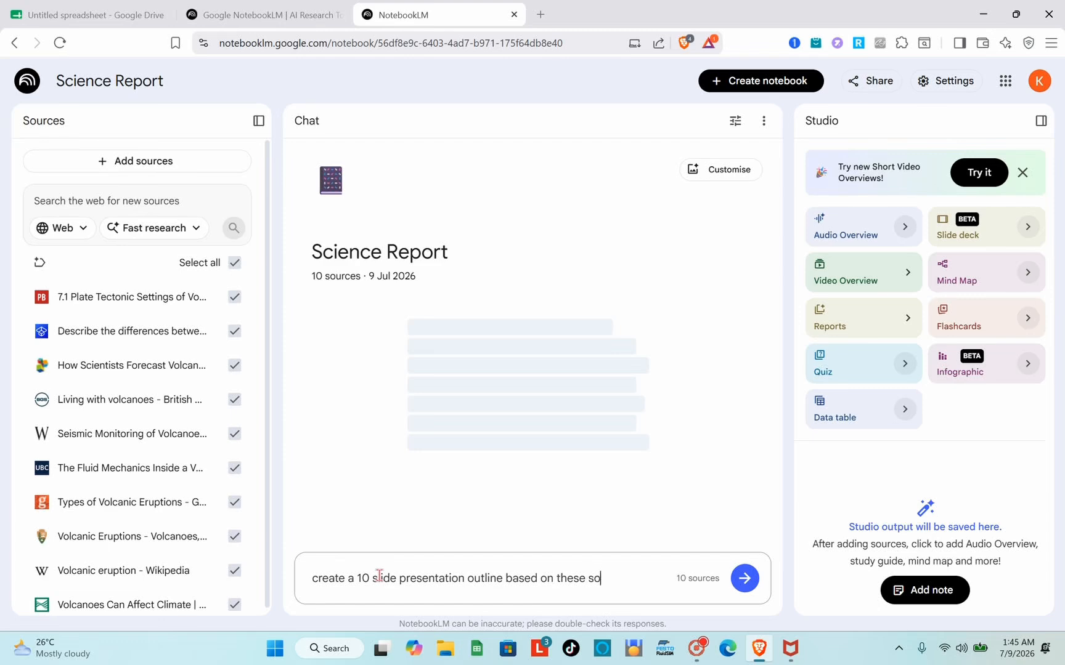
type("urces")
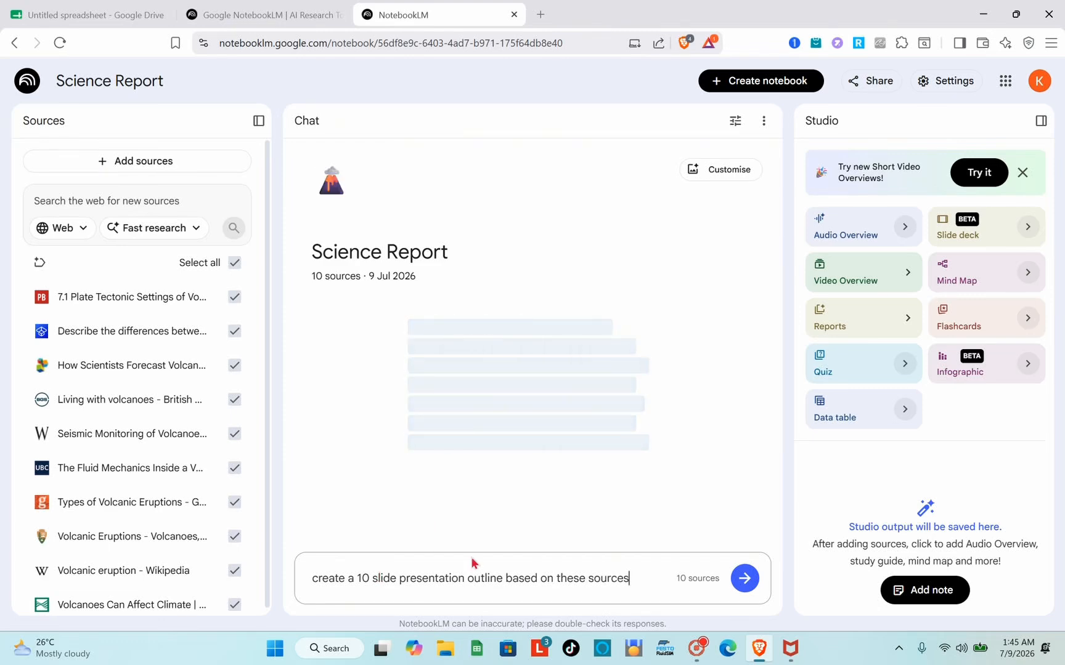
left_click(746, 578)
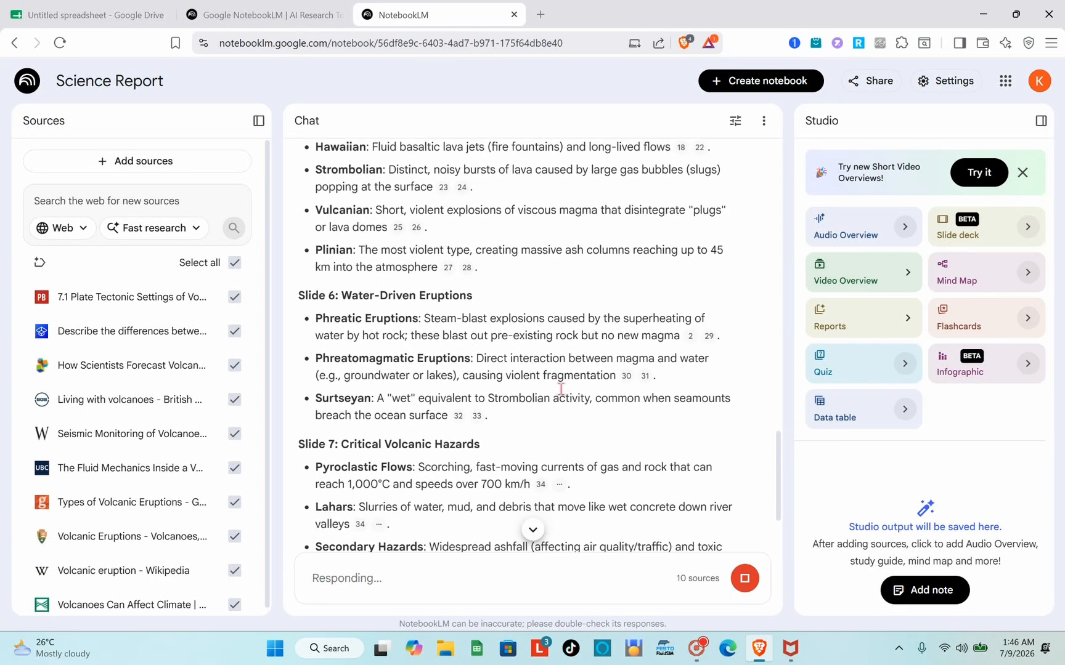
- Send the chat prompt "summarize this research into bullet points for presentation slides"
scroll(562, 394, "up", 20)
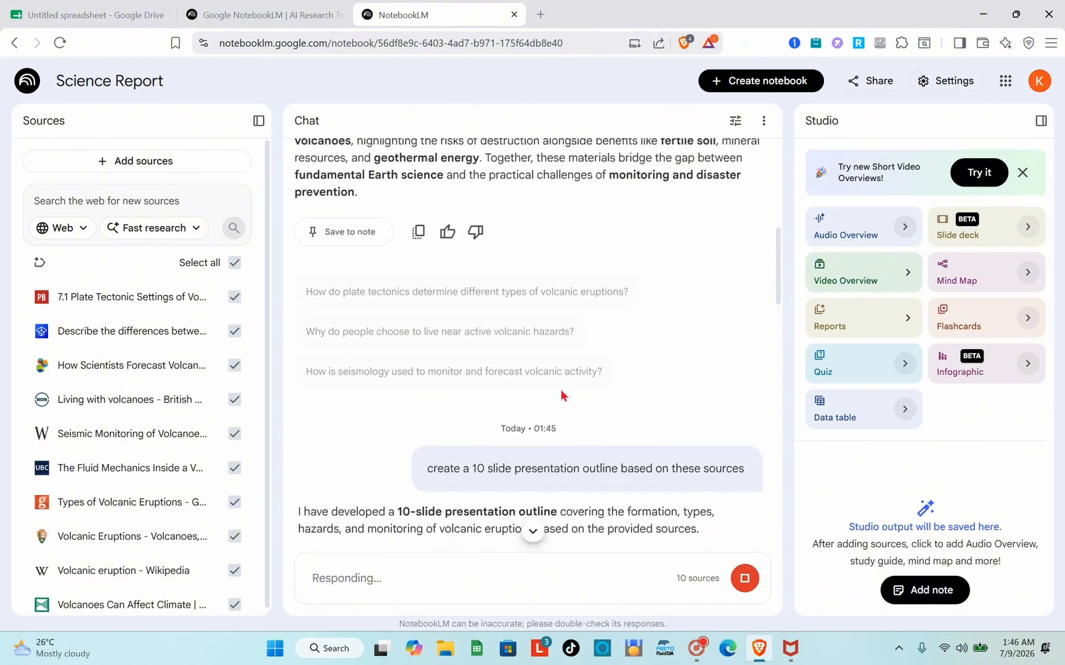
scroll(561, 389, "down", 3)
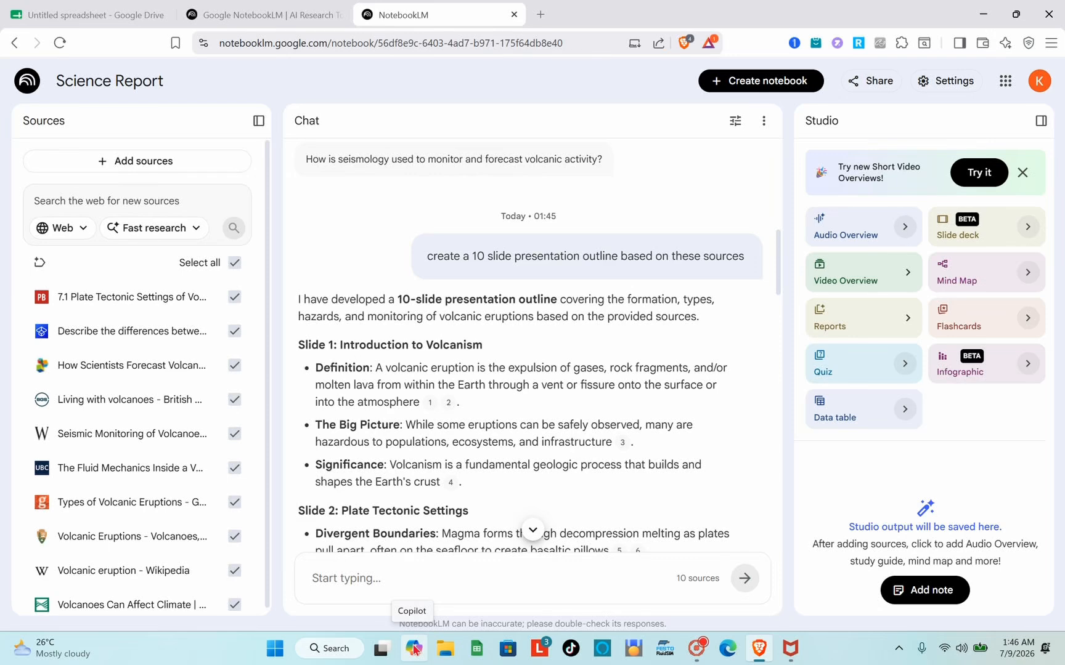
left_click(345, 582)
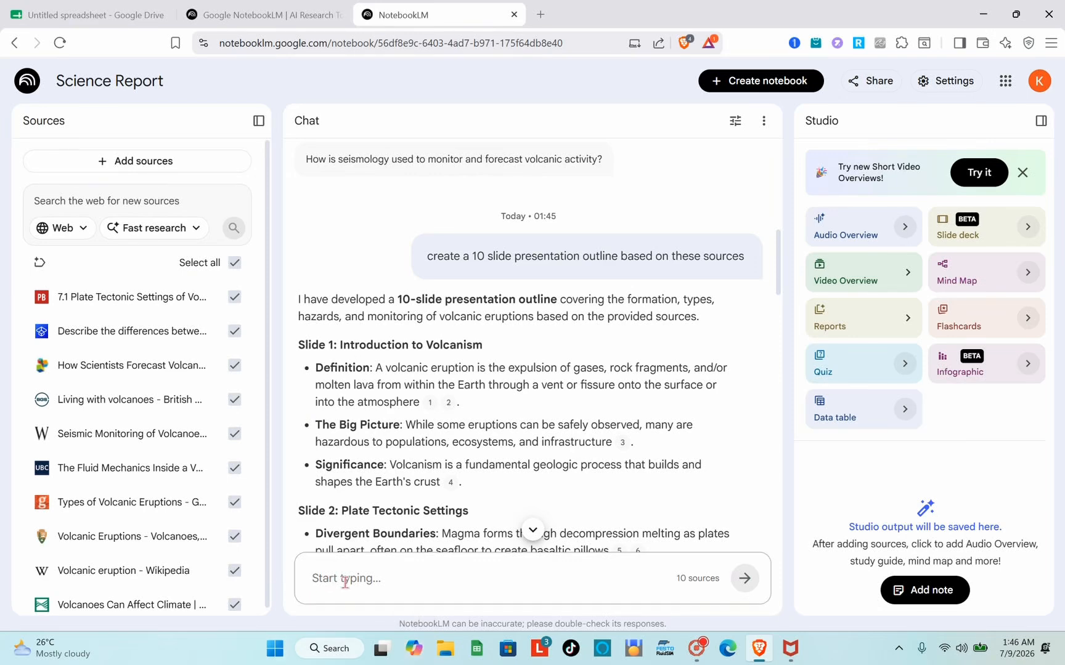
type("summ")
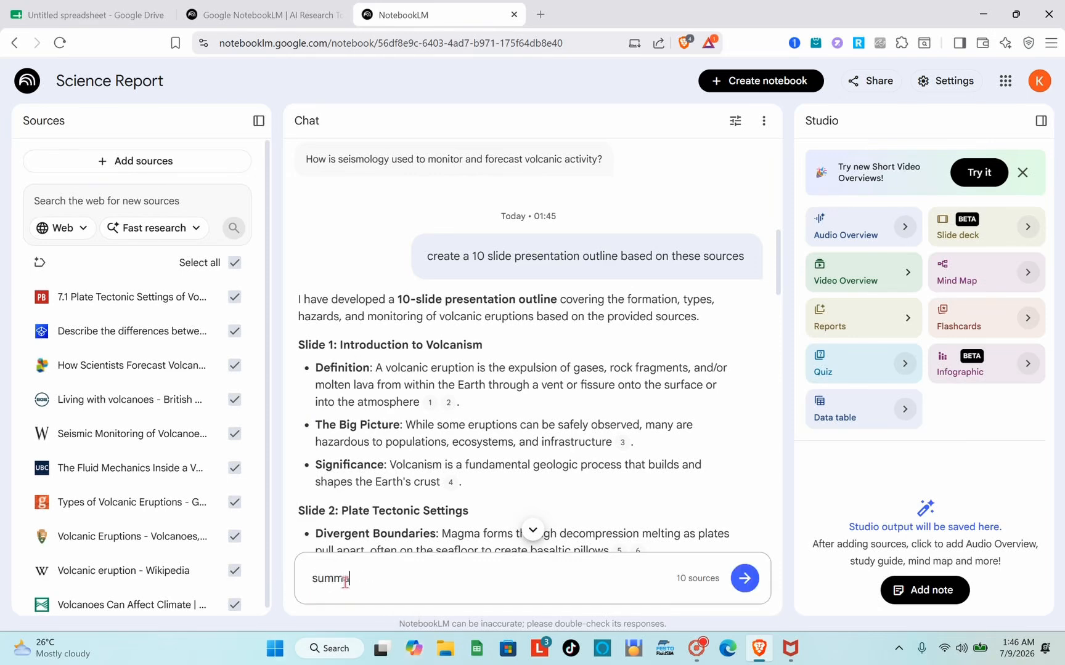
type("arize this research int")
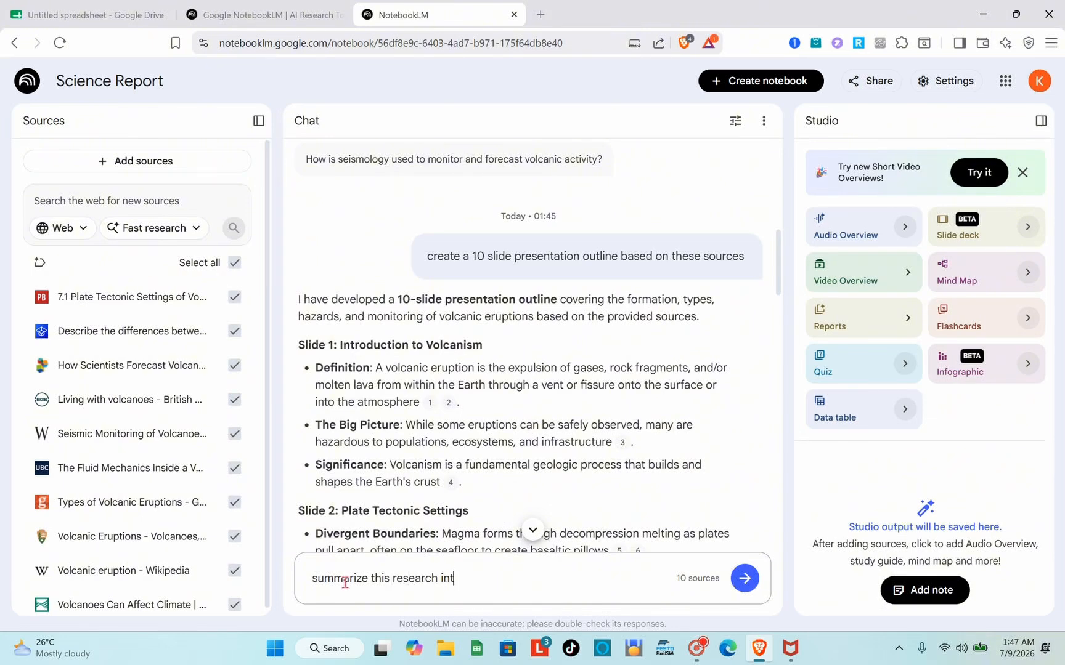
type("o bullet points for")
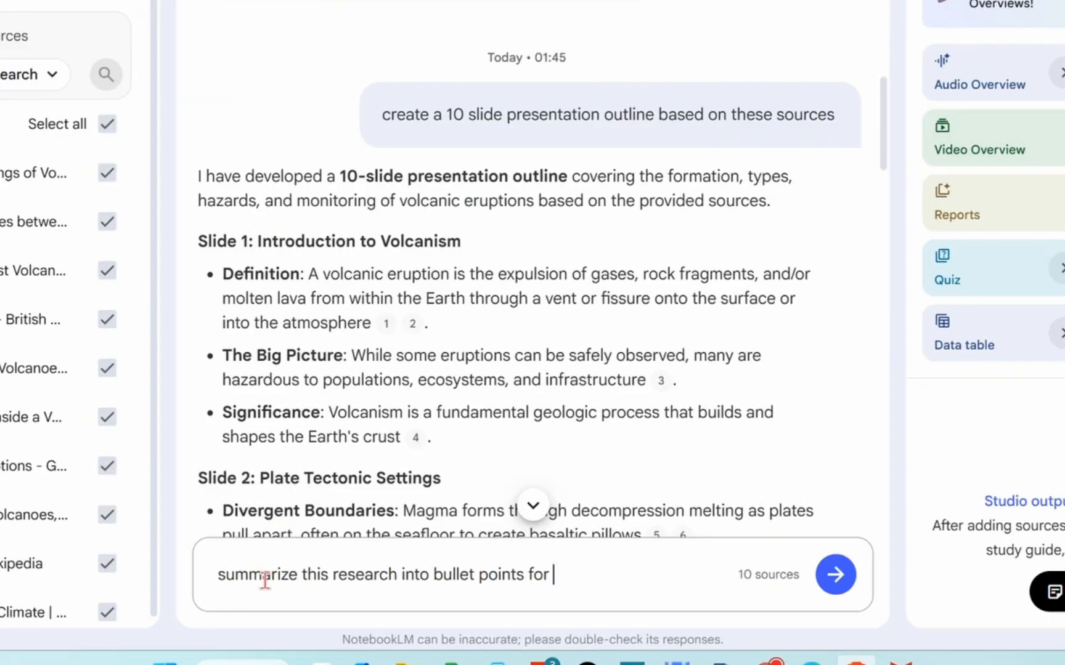
type(" pre")
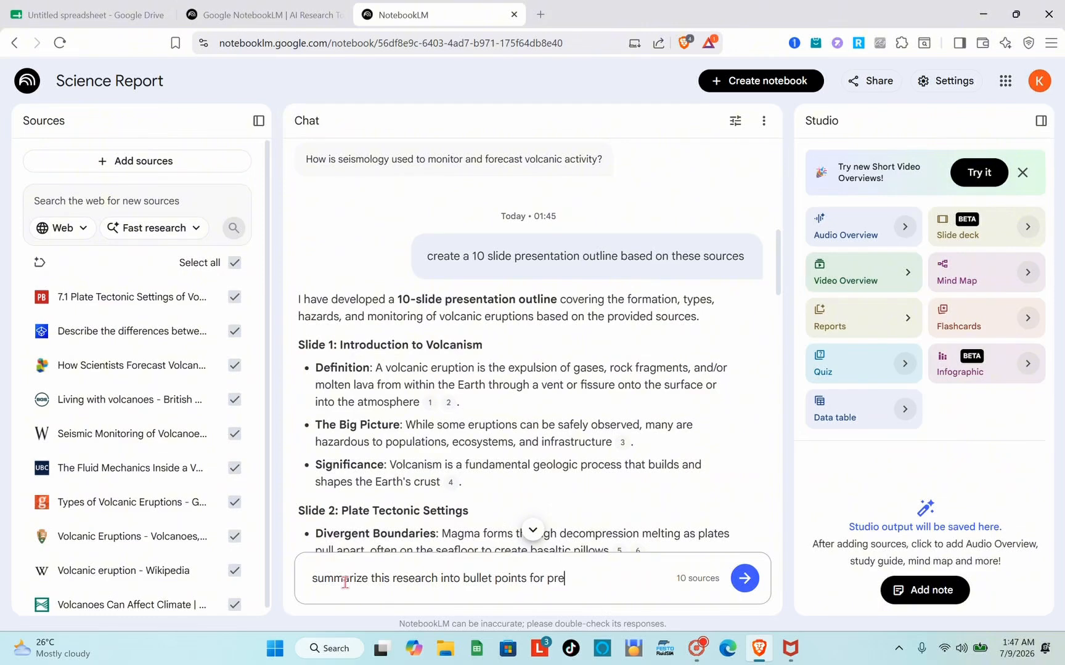
type("sentation slides")
key("Return")
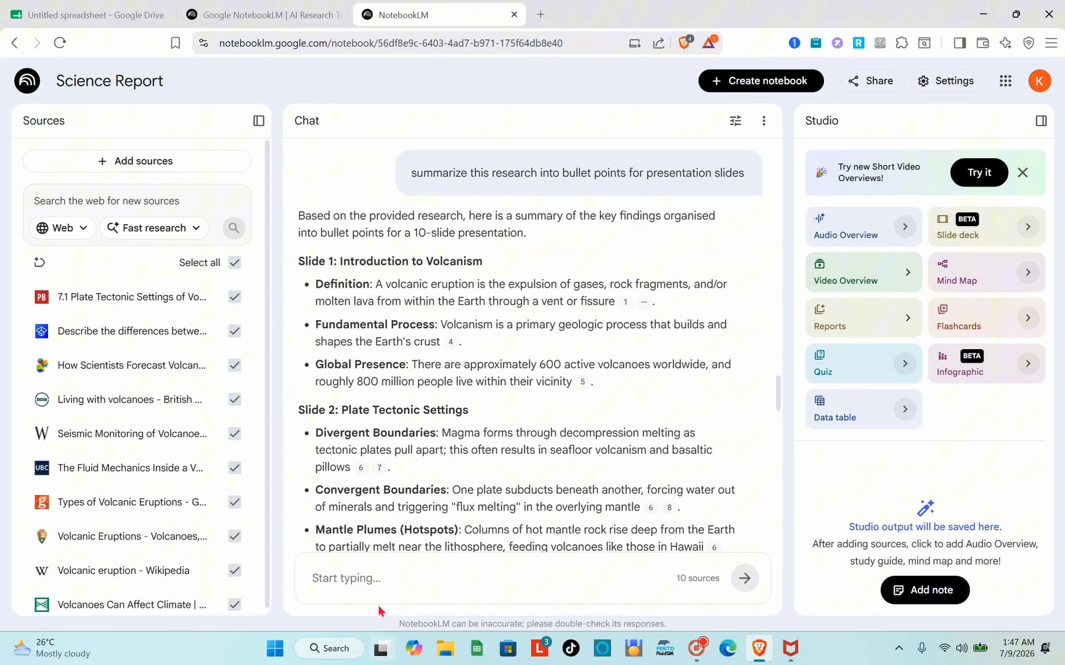
- Send the chat prompt "create speaker notes for this presentation outline"
left_click(341, 574)
type("create speake")
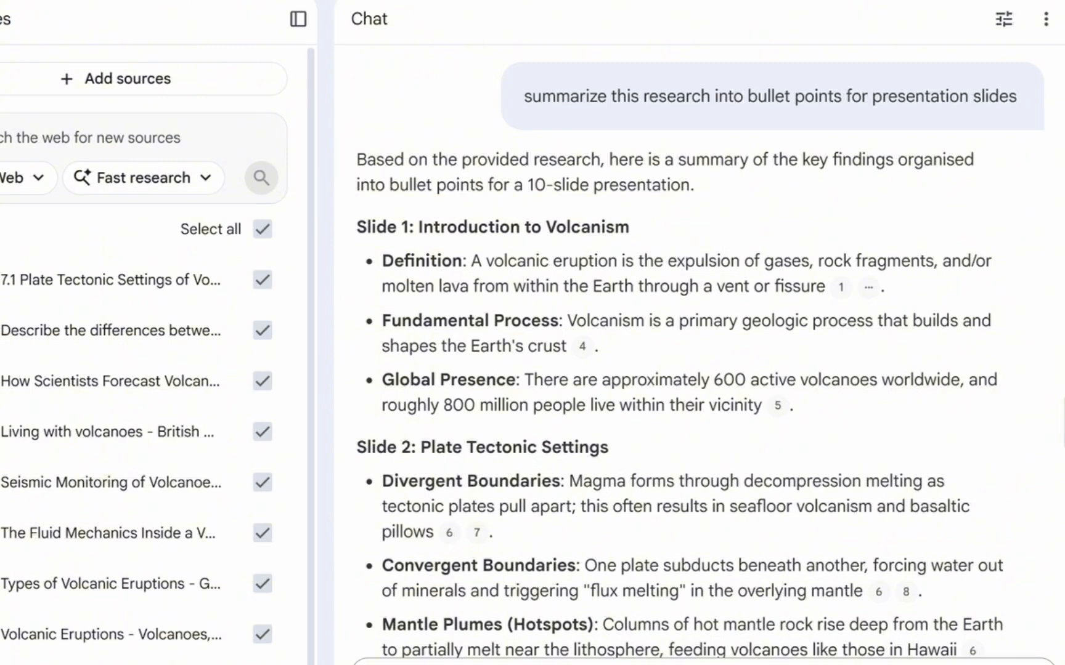
type("r notes for t")
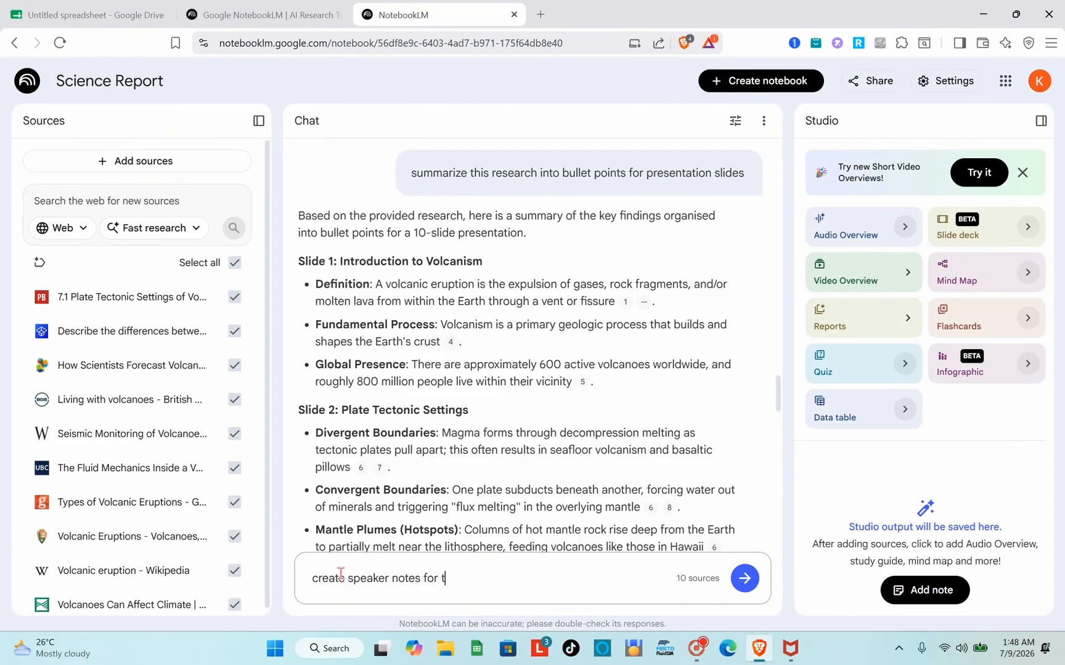
type("his presentation outline")
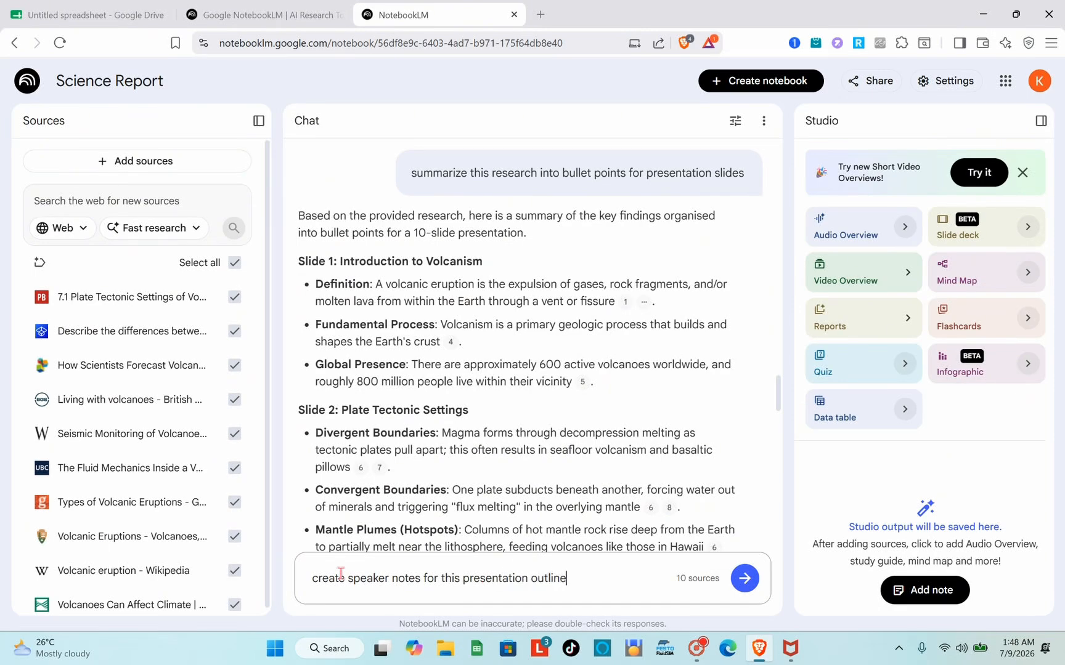
key("Return")
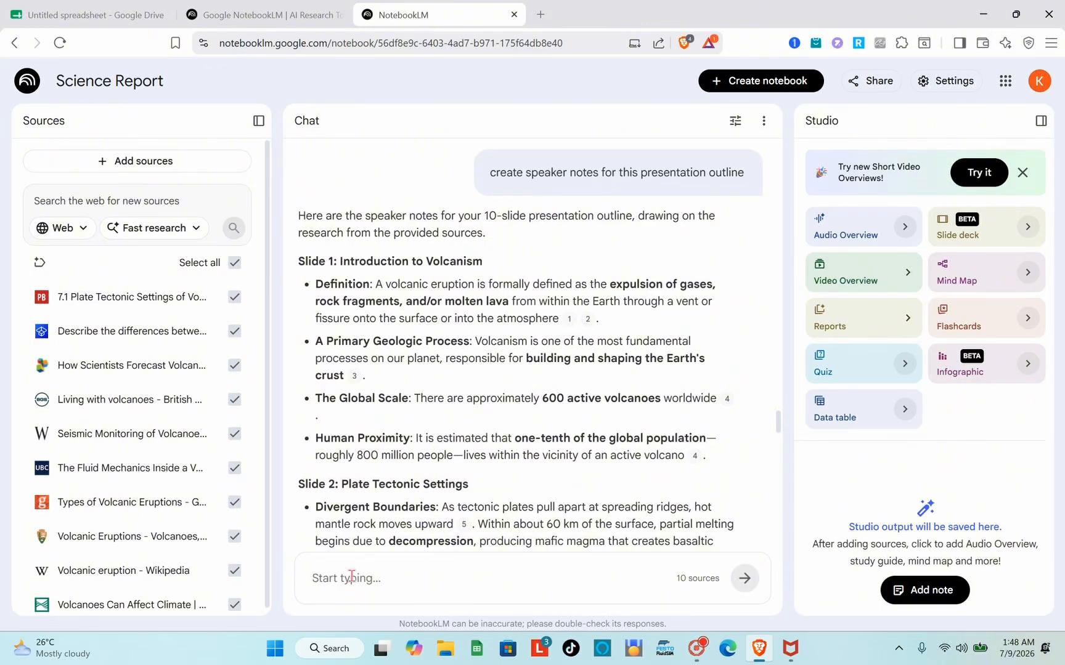
- Ask in the chat "what questions might my adviser ask after this presentation"
left_click(351, 576)
type("what")
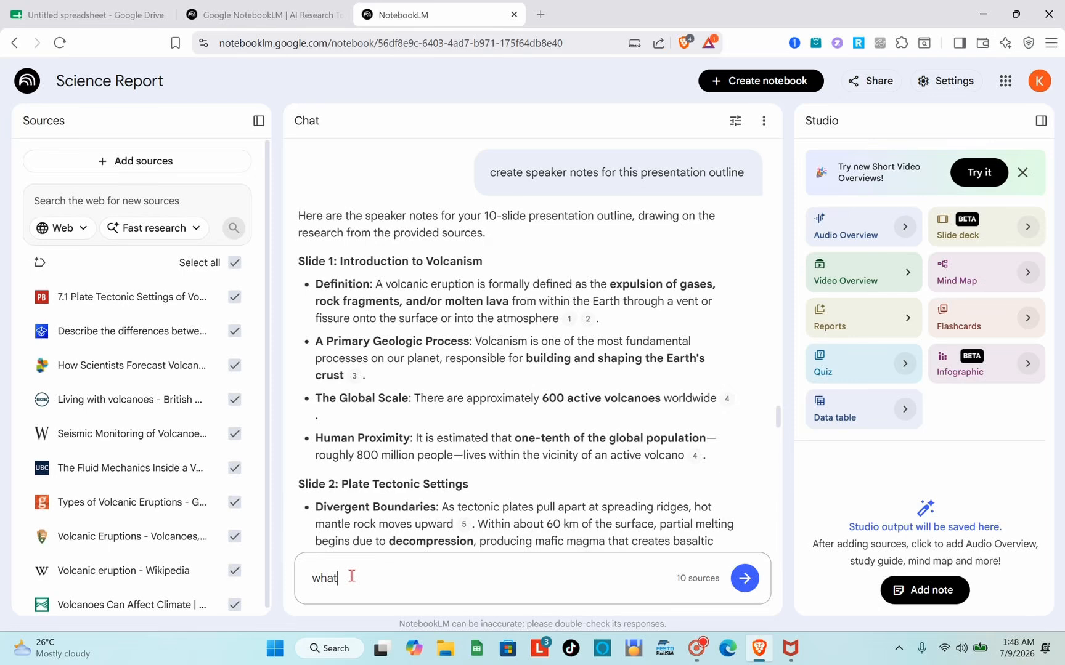
type(" questions might my advis")
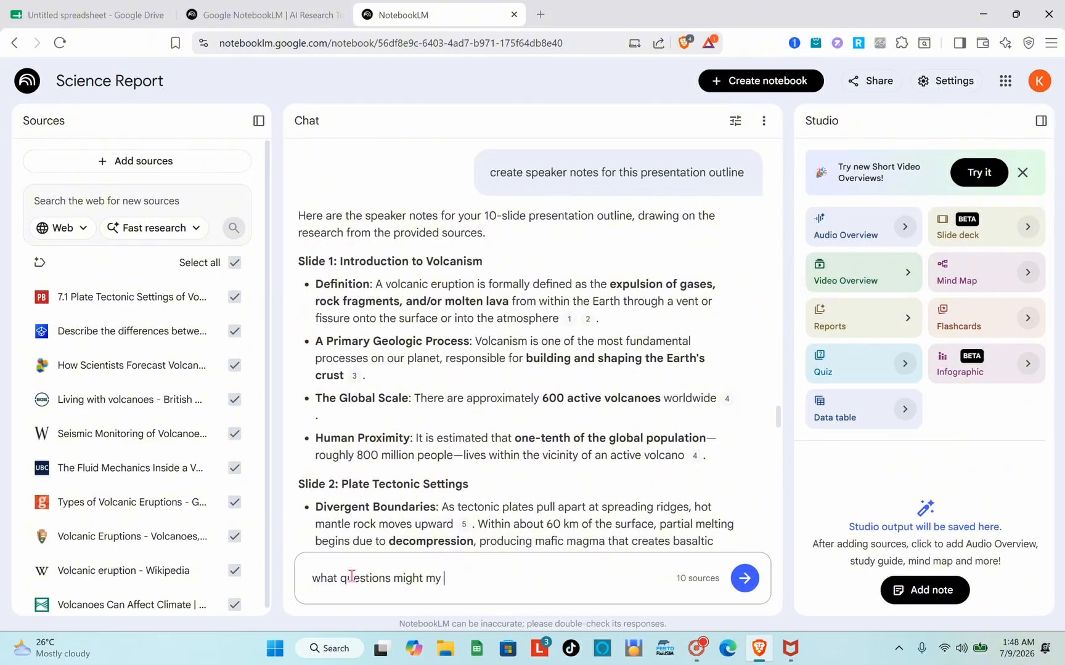
type("er")
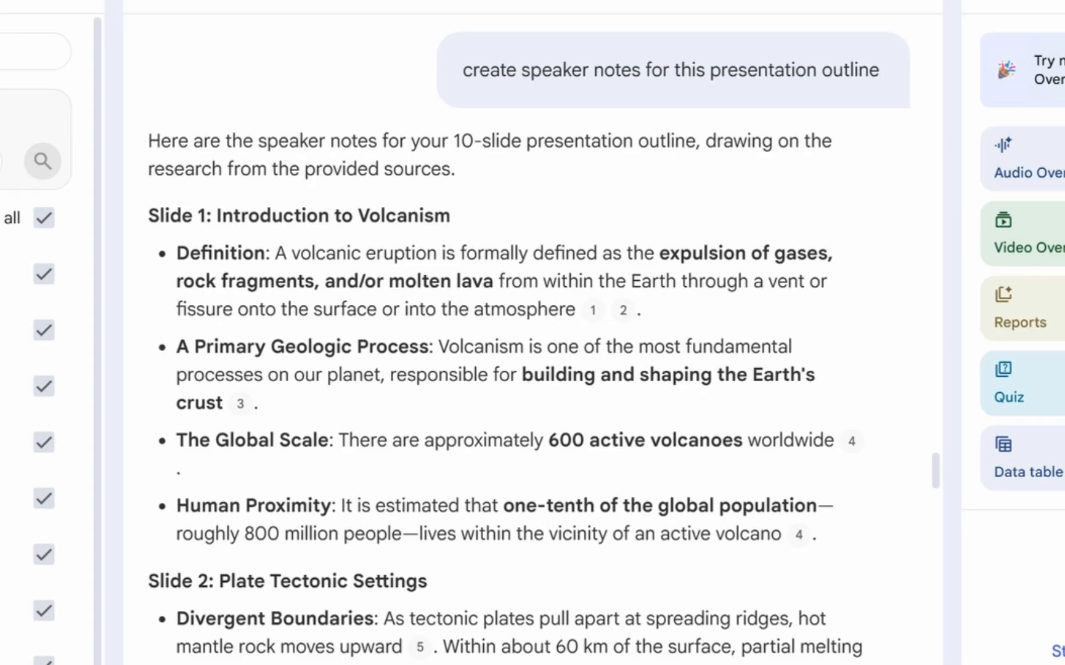
type(" ask after this p")
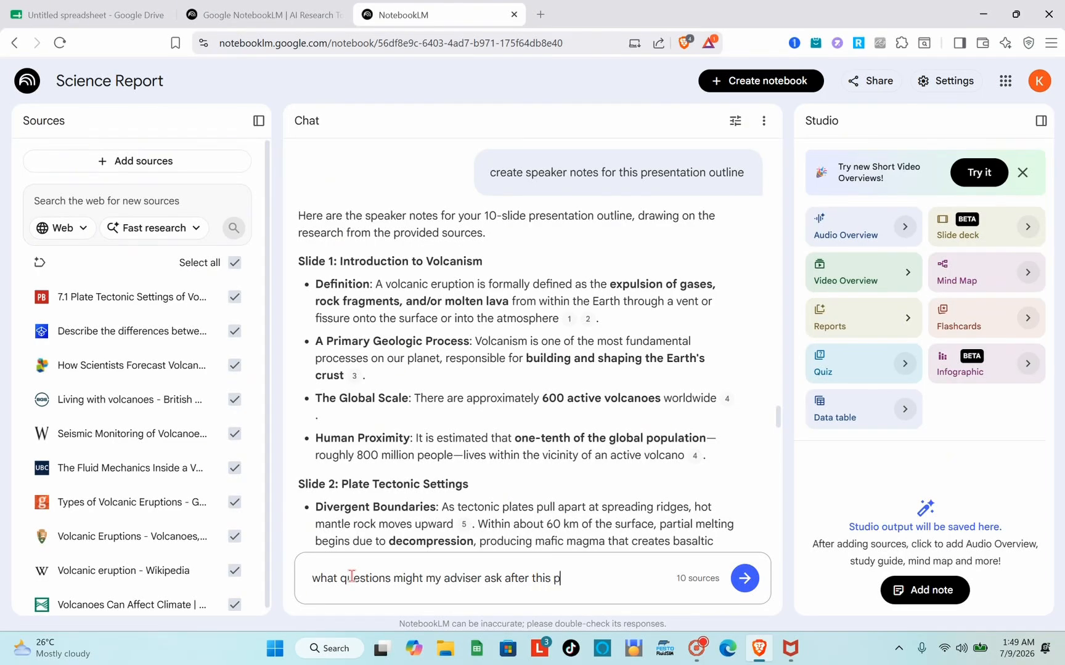
type("resentation")
key("Return")
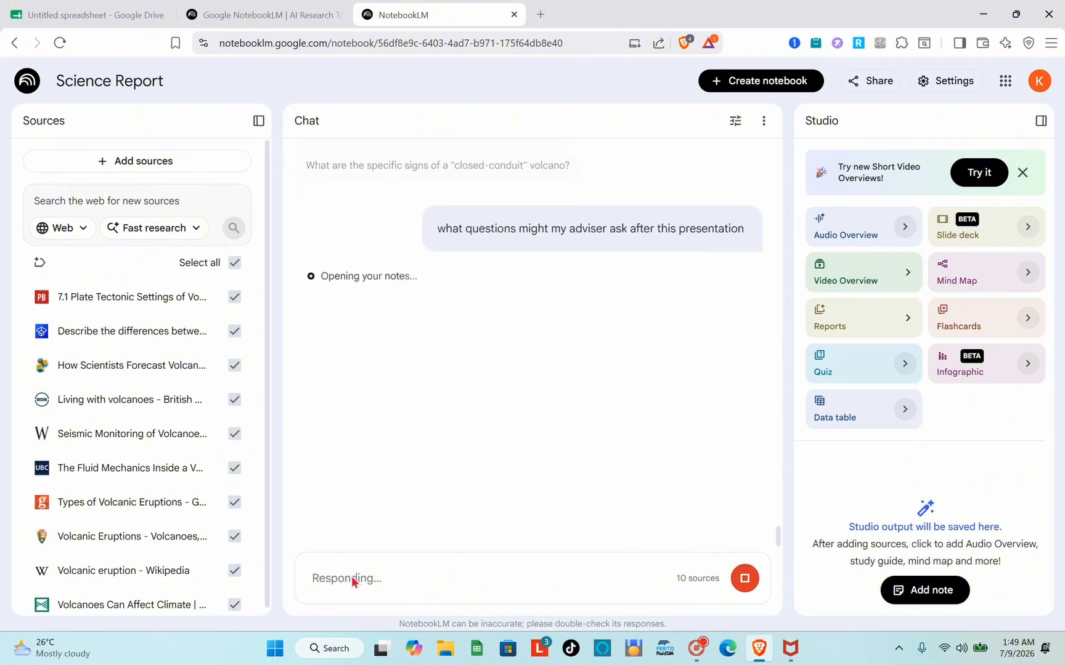